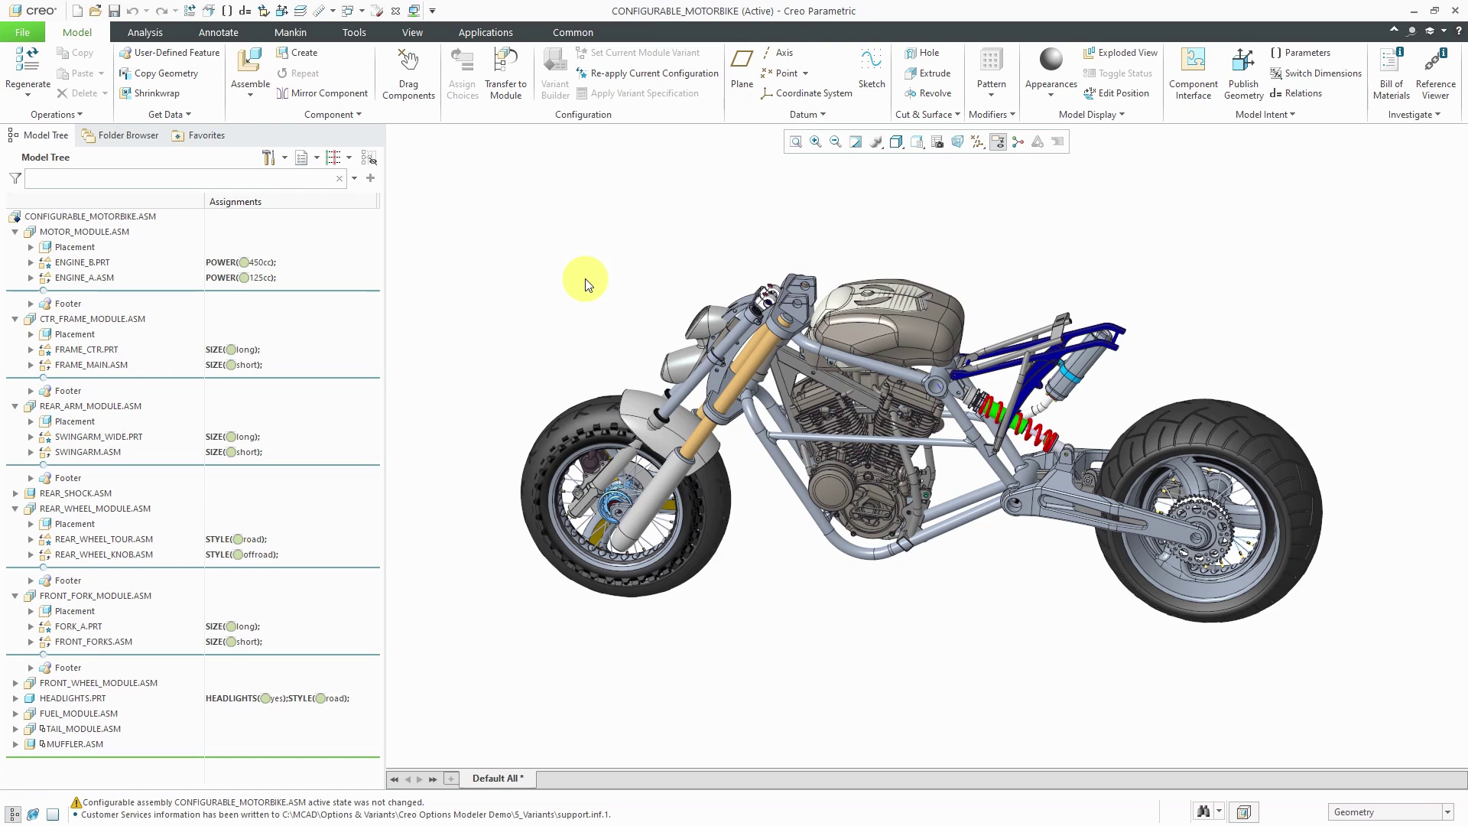
Display System Information from the File Help menu, scroll the installed-options list, and move the window aside.
{"action": "left_click", "coordinate": [23, 32]}
{"action": "mouse_move", "coordinate": [67, 341]}
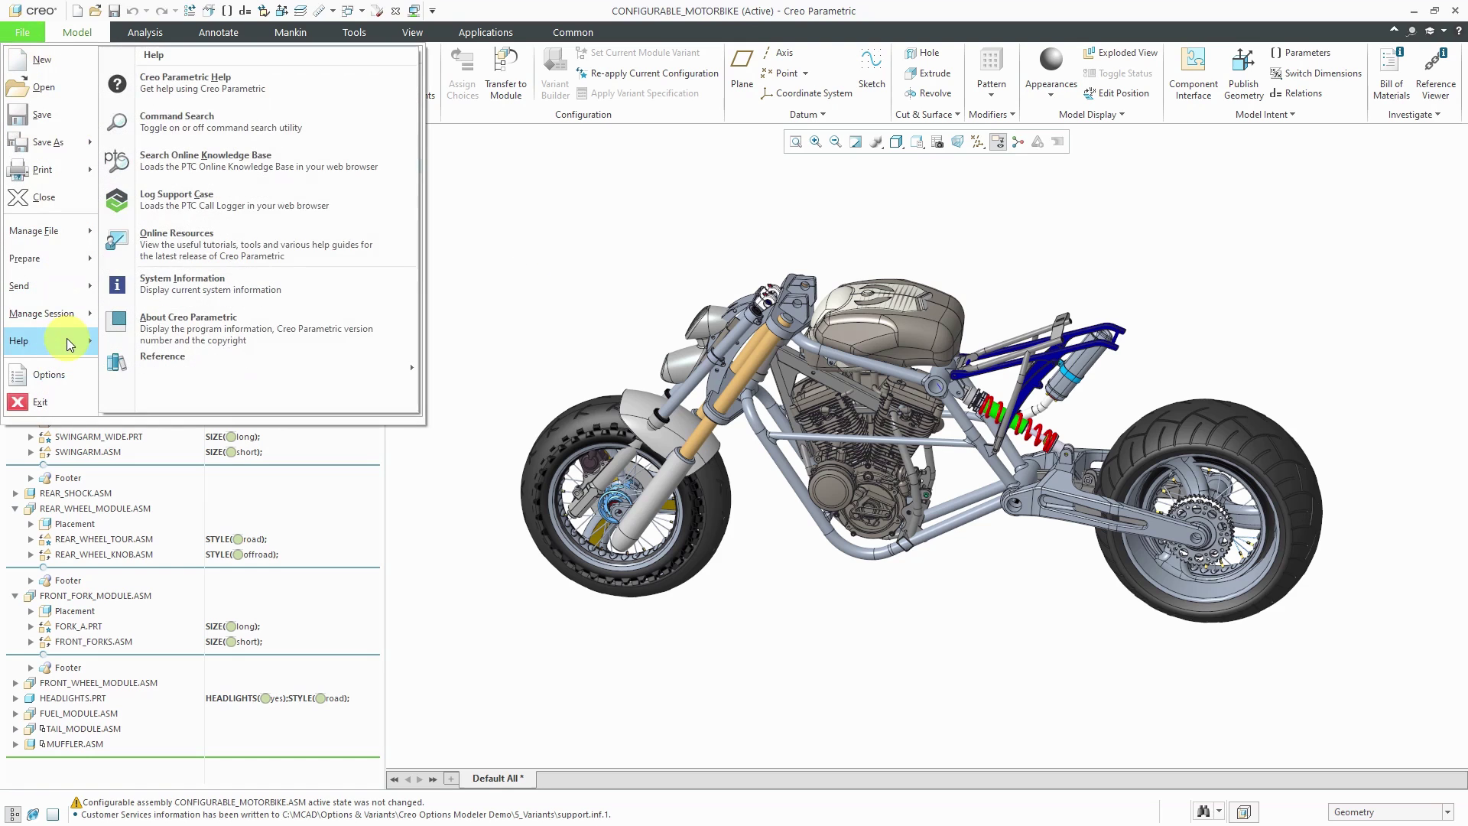
{"action": "left_click", "coordinate": [182, 282]}
{"action": "scroll", "coordinate": [370, 318], "scroll_direction": "down", "scroll_amount": 3}
{"action": "scroll", "coordinate": [374, 326], "scroll_direction": "down", "scroll_amount": 2}
{"action": "left_click_drag", "start_coordinate": [361, 140], "coordinate": [589, 159]}
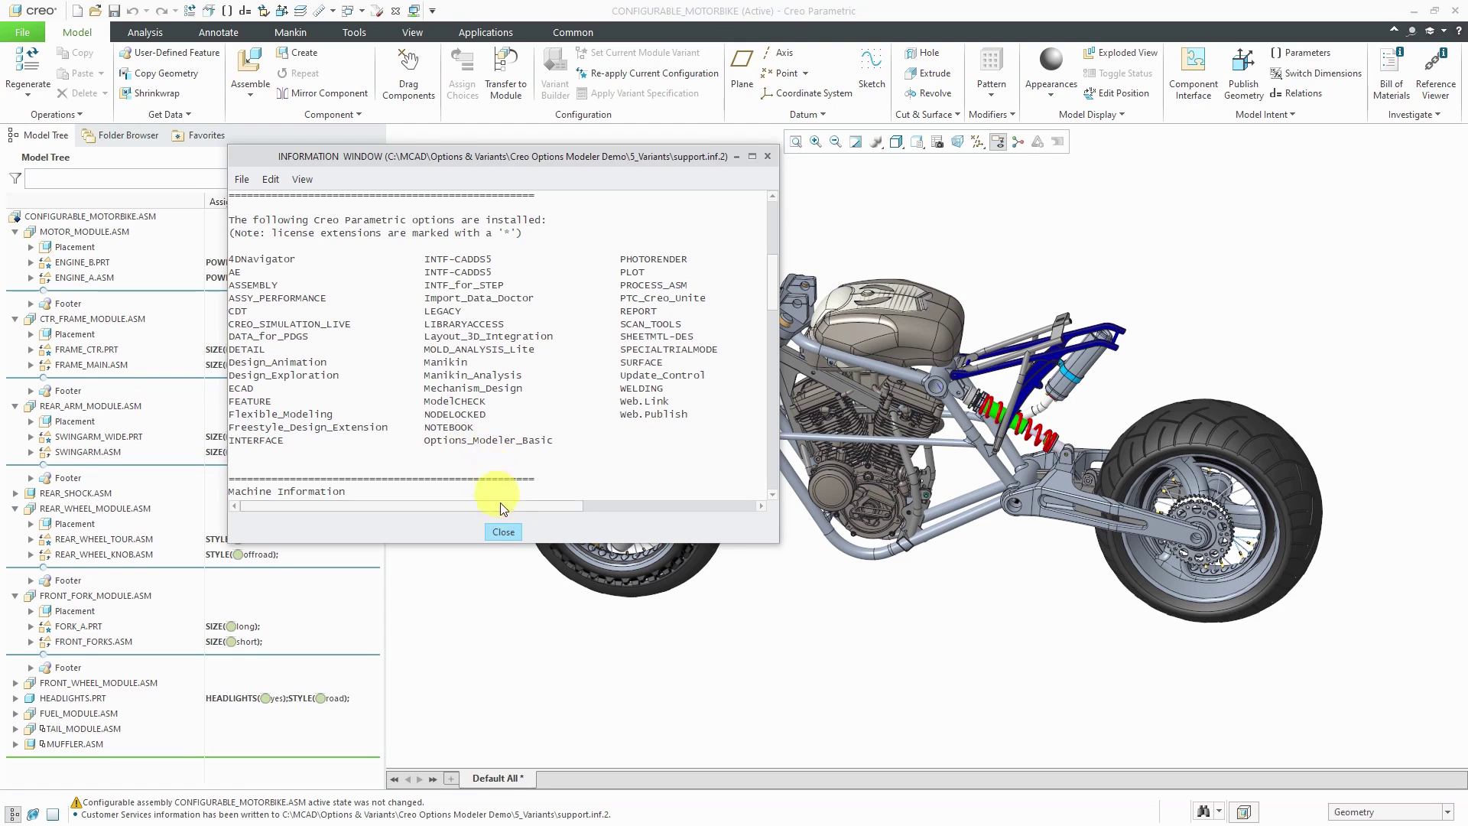
Close the system information window, leaving it saved as support.inf.2.
{"action": "left_click", "coordinate": [501, 531]}
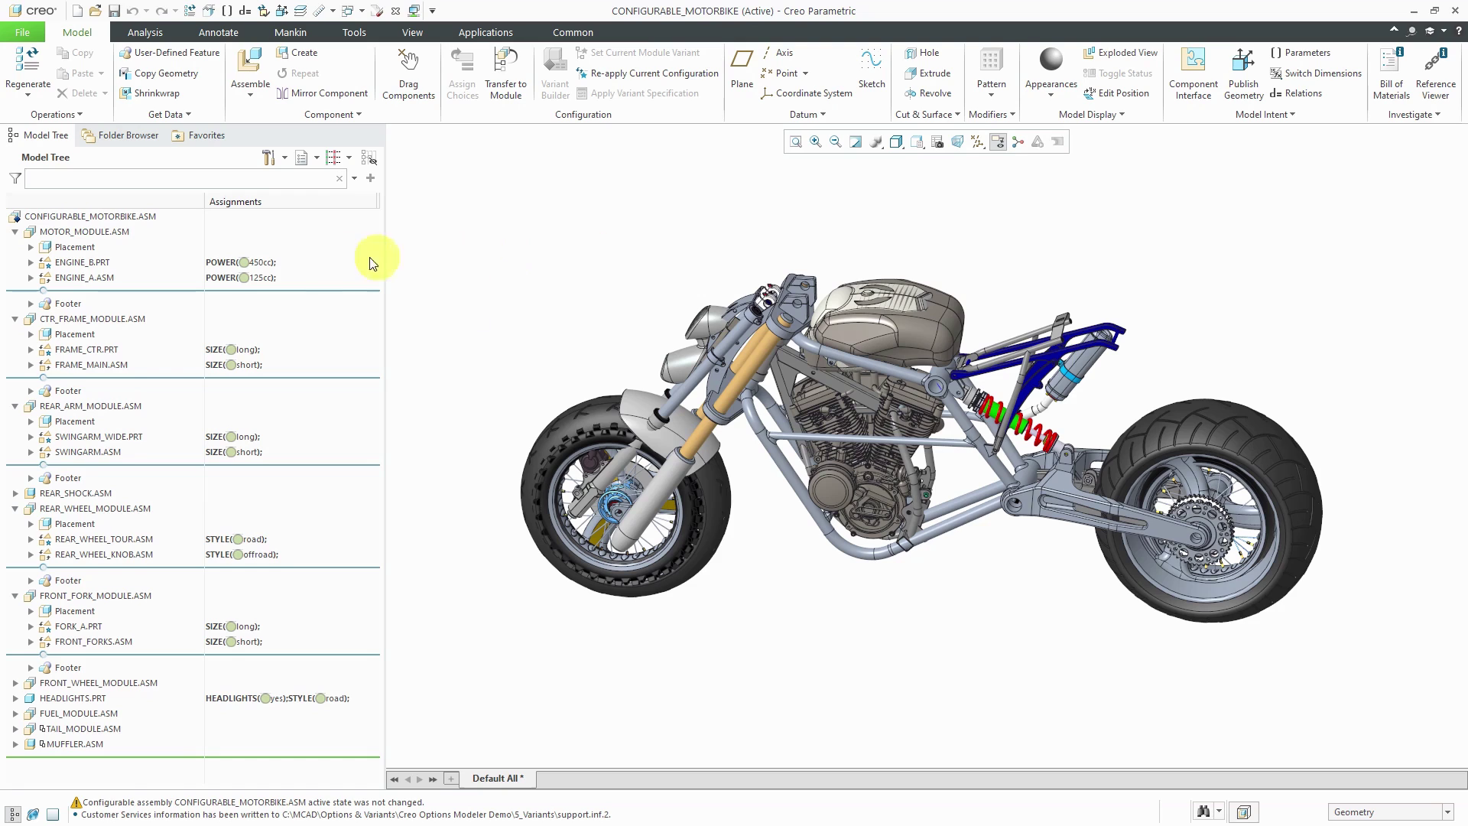
Select MOTOR_MODULE.ASM and bring up the context menu for its ENGINE_A.ASM variant.
{"action": "left_click", "coordinate": [119, 239]}
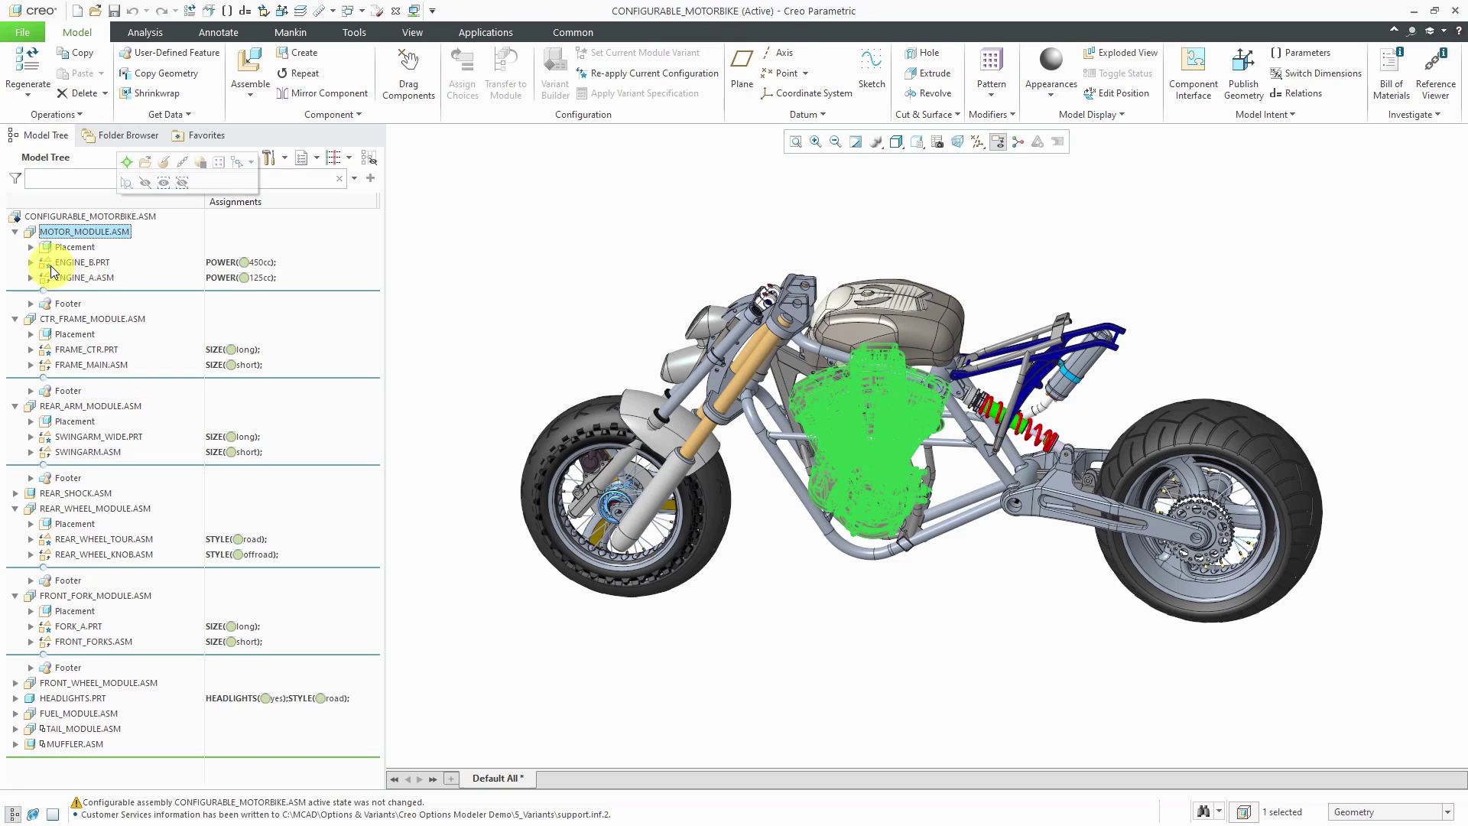
{"action": "right_click", "coordinate": [93, 278]}
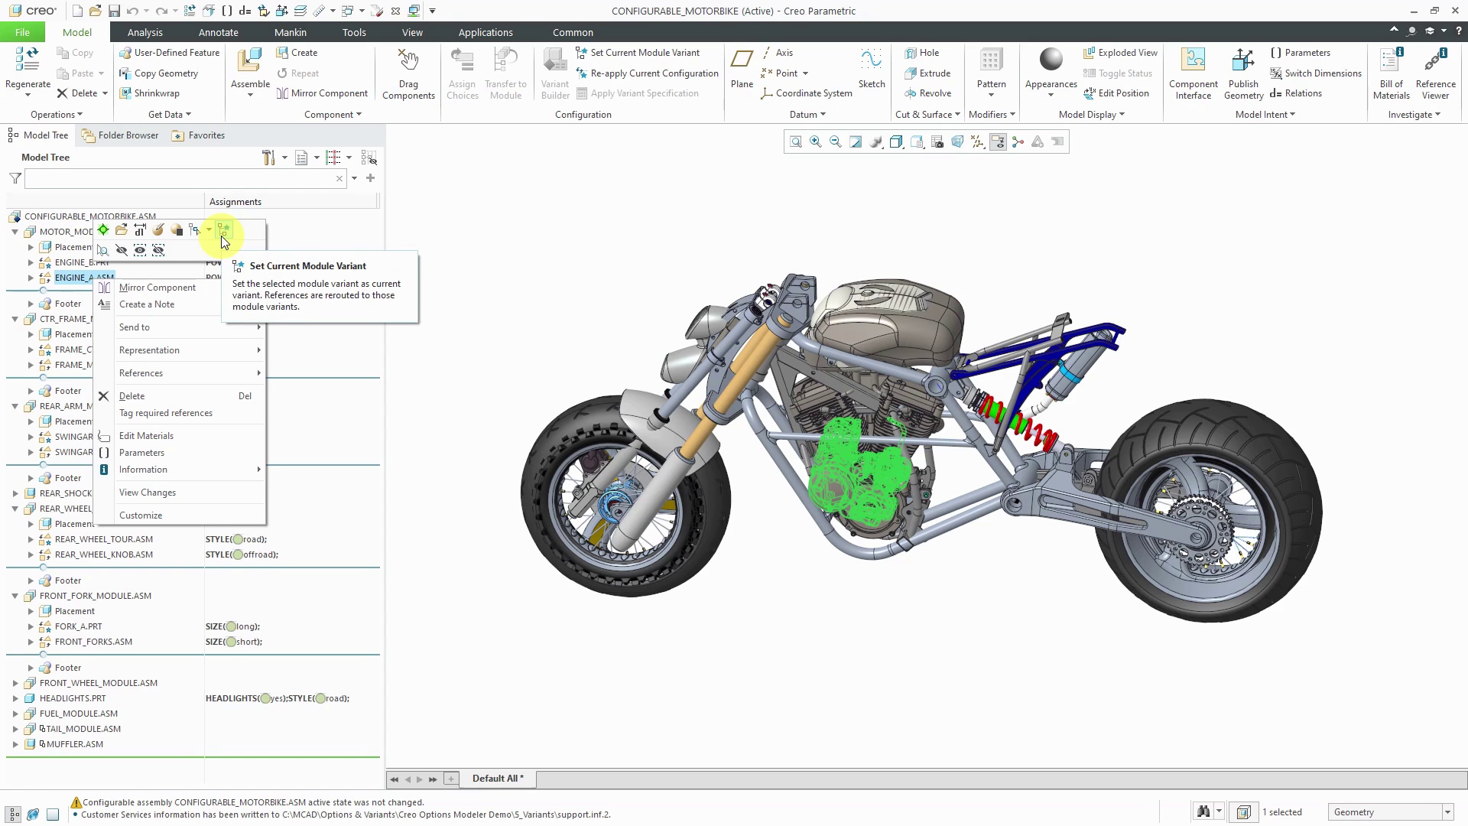
Set ENGINE_A.ASM as the current motor module variant, reviewing affected children before confirming.
{"action": "left_click", "coordinate": [222, 236]}
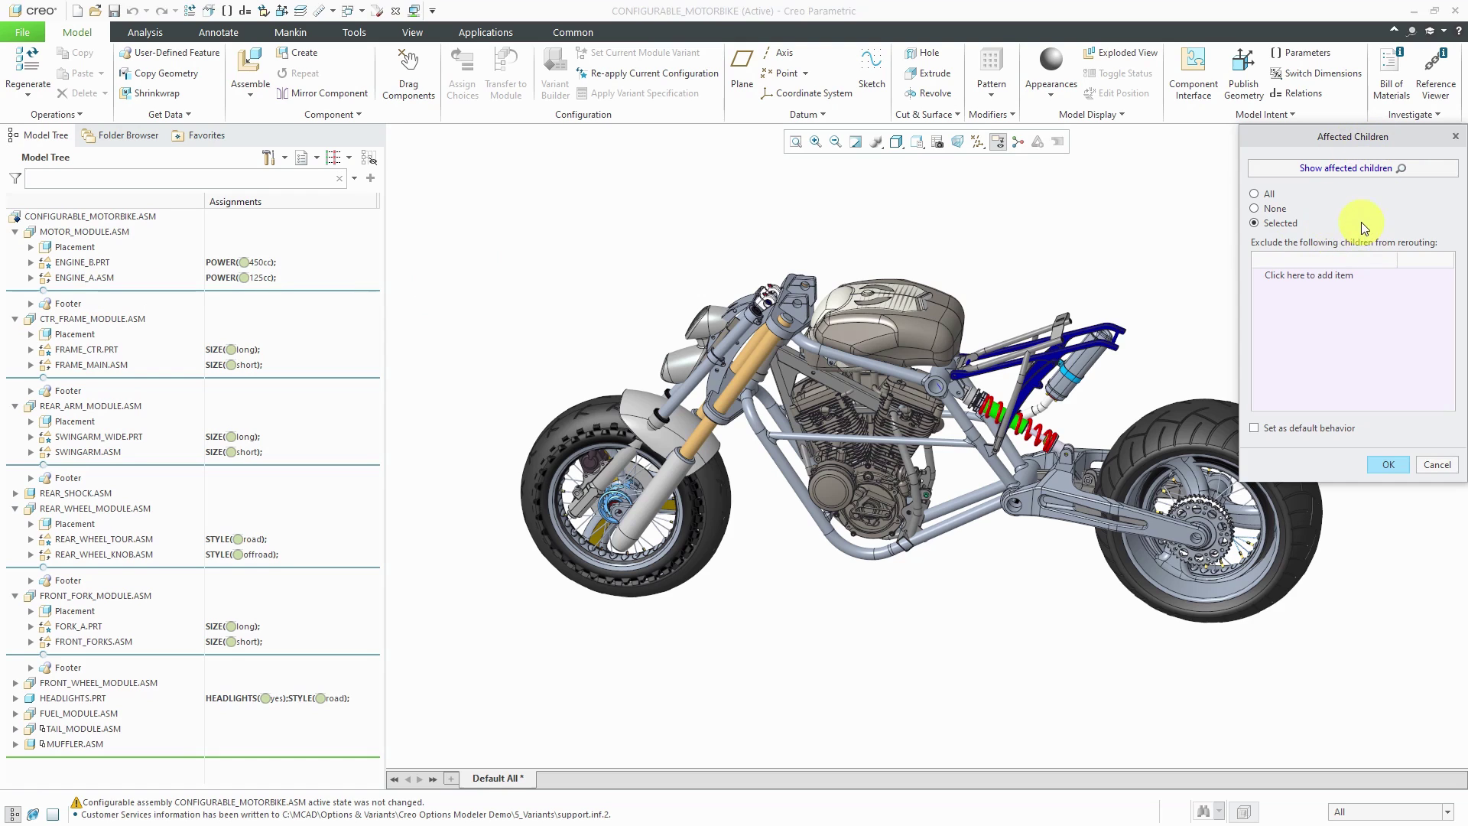
{"action": "left_click", "coordinate": [1352, 168]}
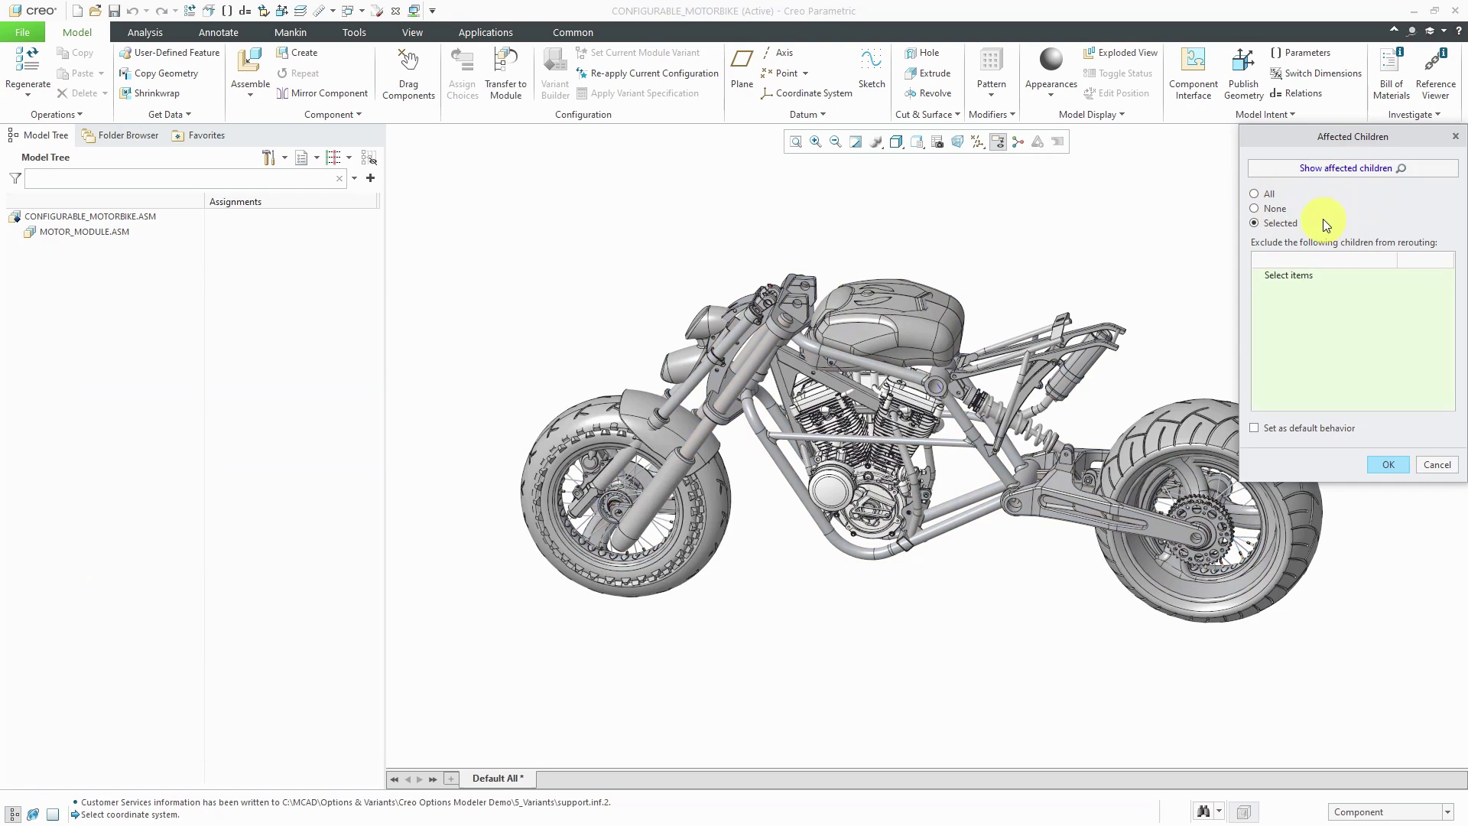
{"action": "left_click", "coordinate": [1389, 463]}
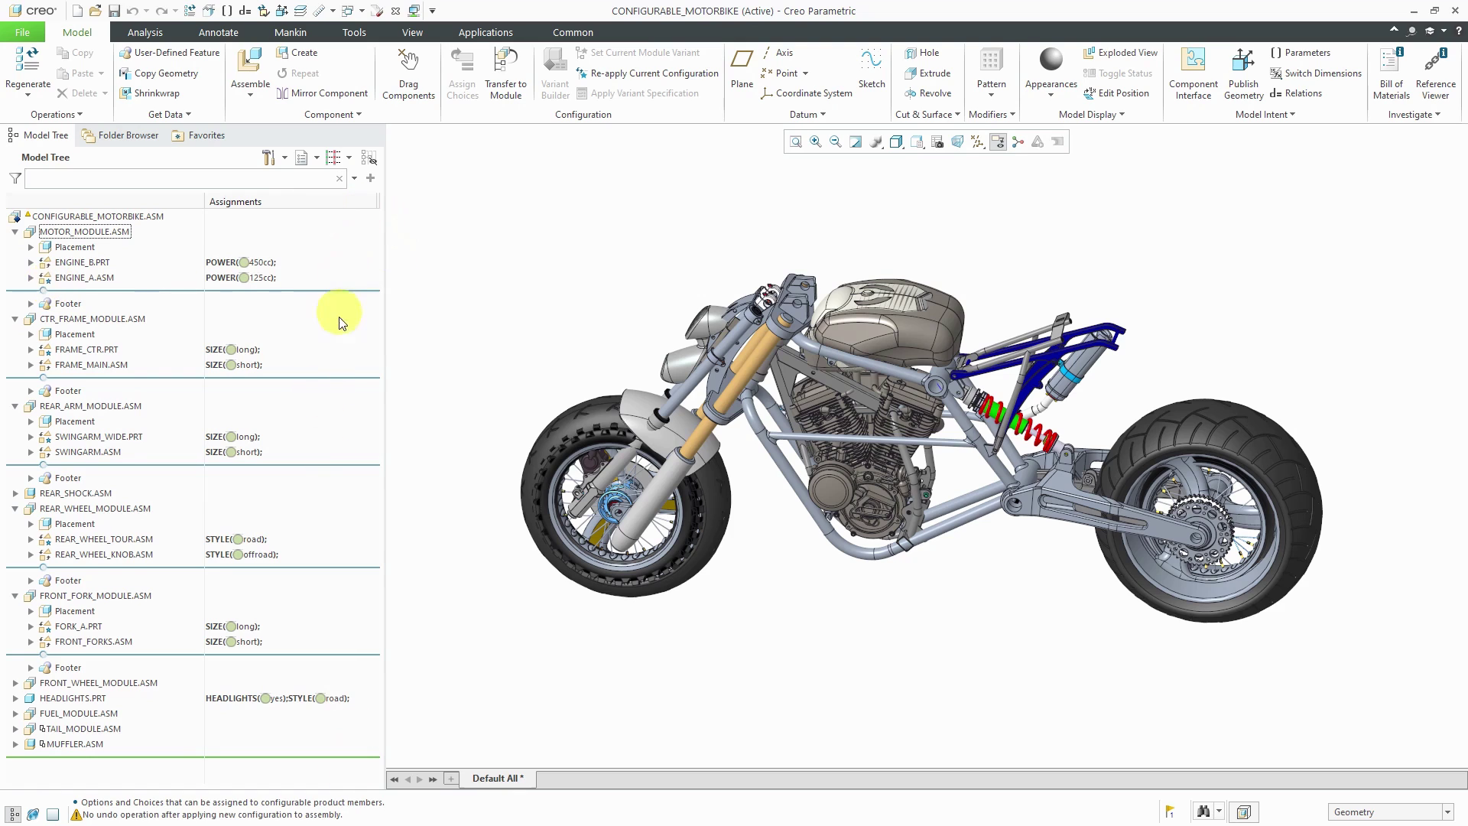
{"action": "mouse_move", "coordinate": [334, 277]}
{"action": "mouse_move", "coordinate": [230, 350]}
{"action": "mouse_move", "coordinate": [268, 372]}
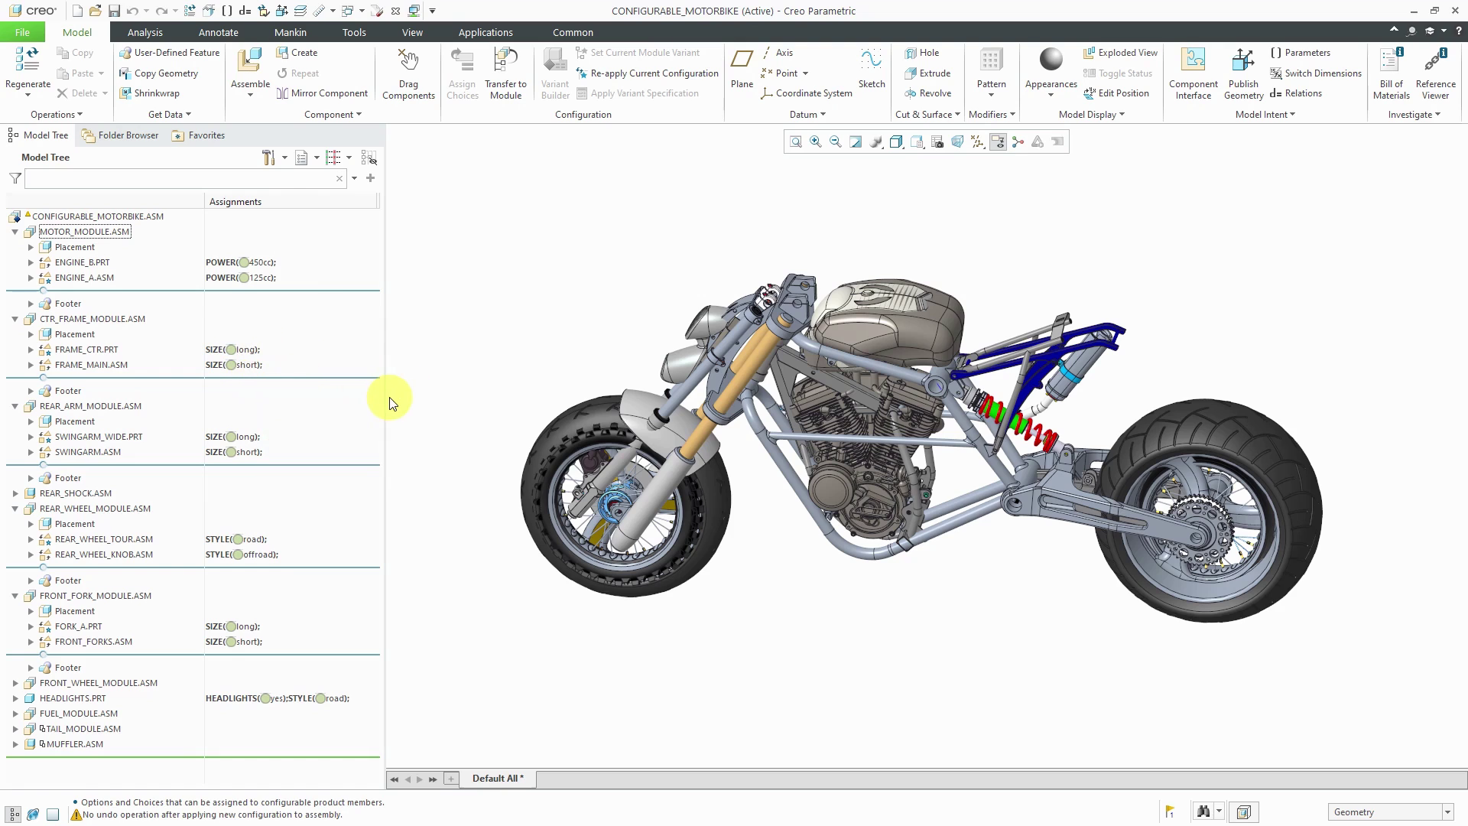
{"action": "mouse_move", "coordinate": [249, 451]}
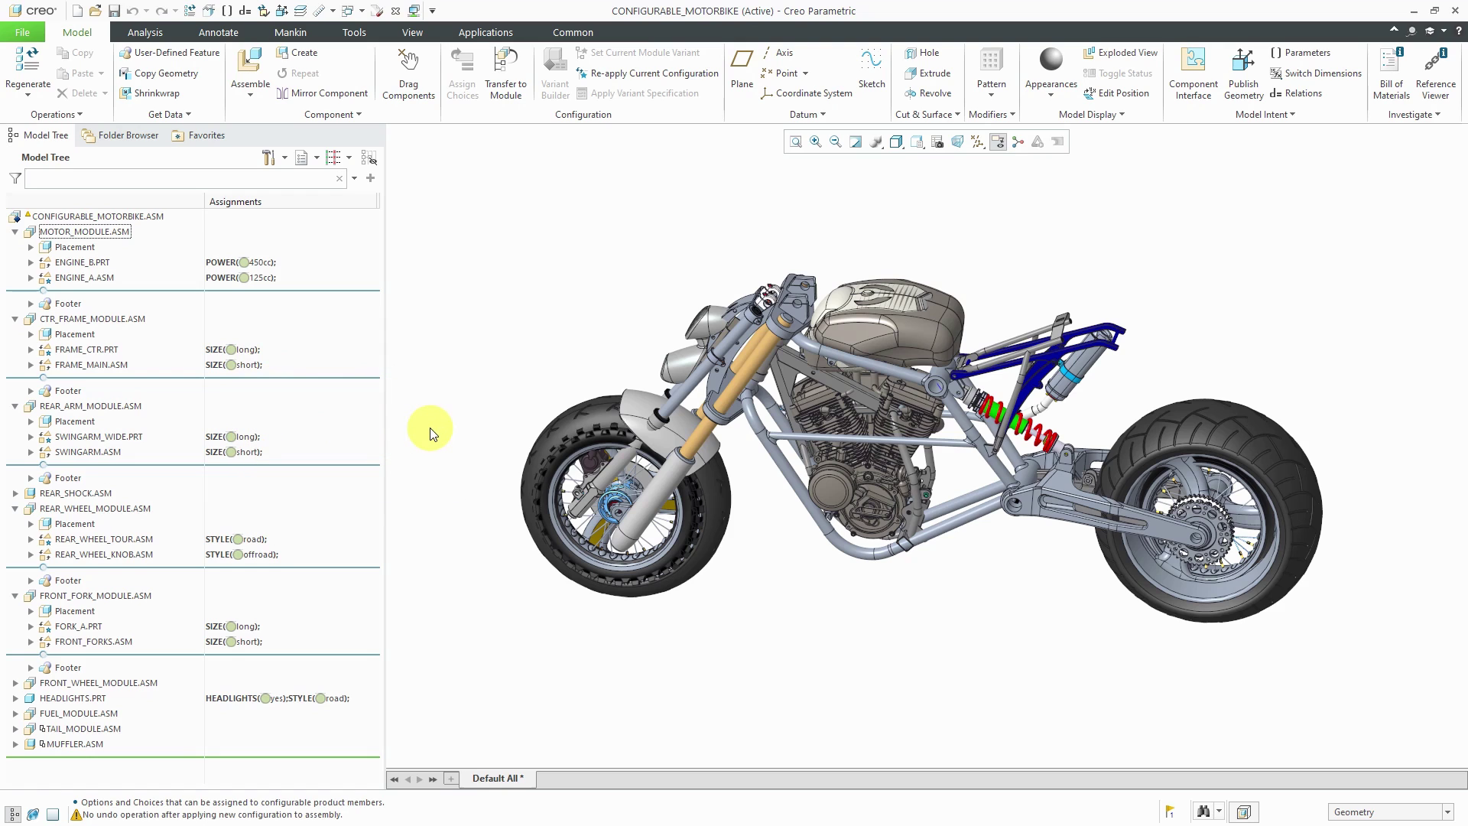
Highlight REAR_SHOCK.ASM and then HEADLIGHTS.PRT from the Model Tree.
{"action": "mouse_move", "coordinate": [327, 440]}
{"action": "left_click", "coordinate": [52, 494]}
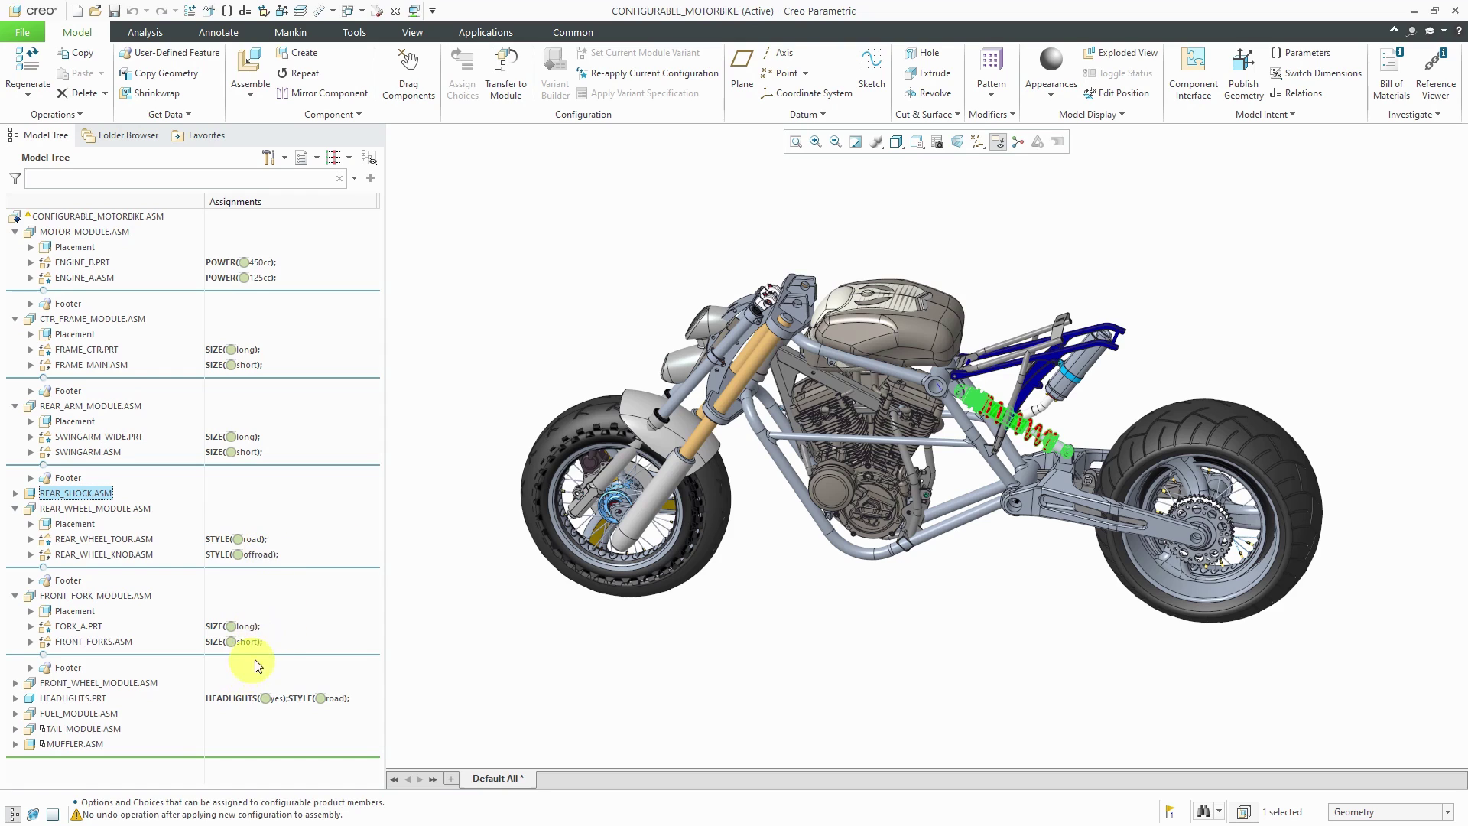
{"action": "left_click", "coordinate": [62, 699]}
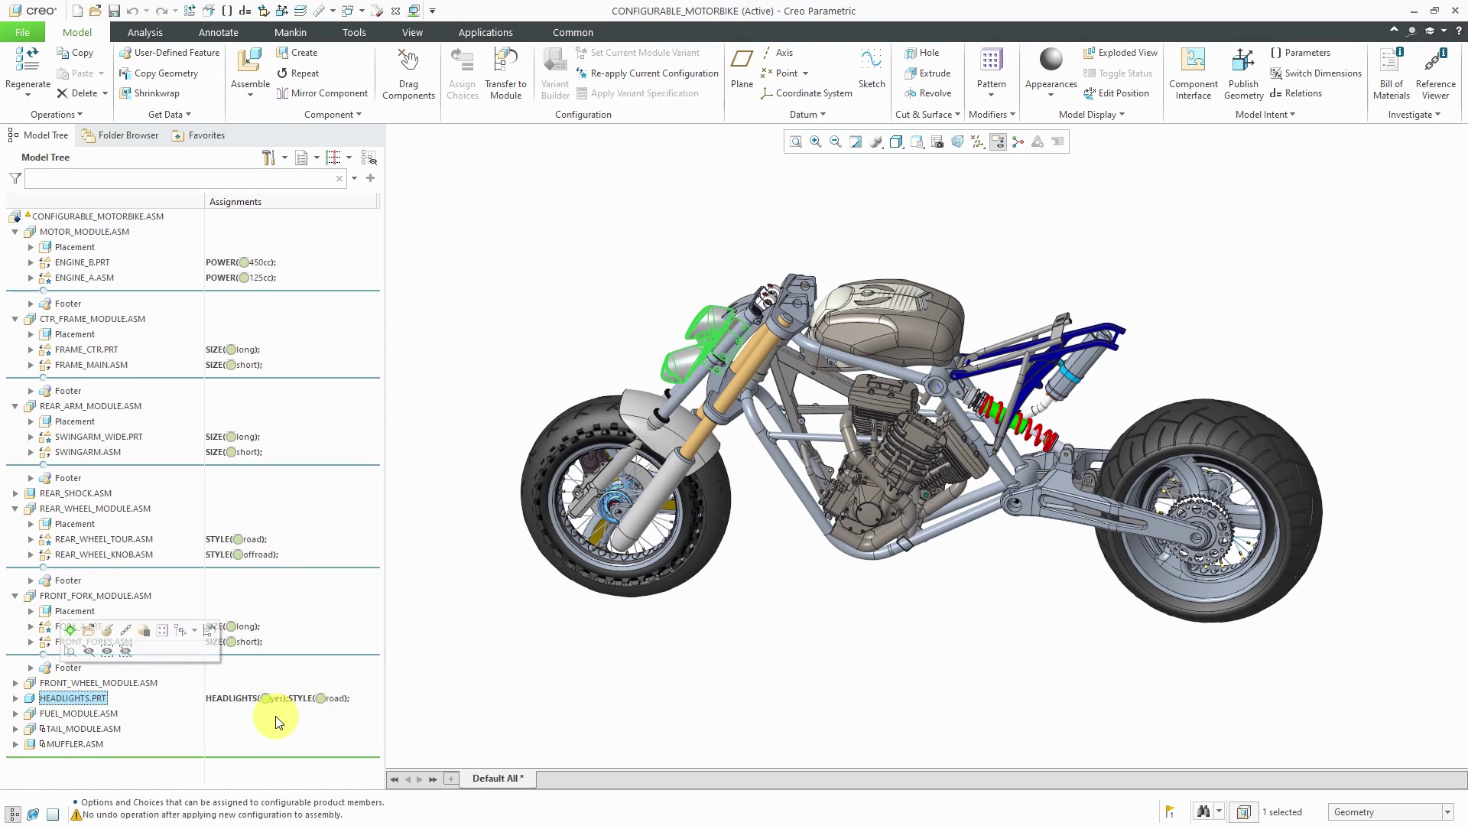
{"action": "mouse_move", "coordinate": [318, 711]}
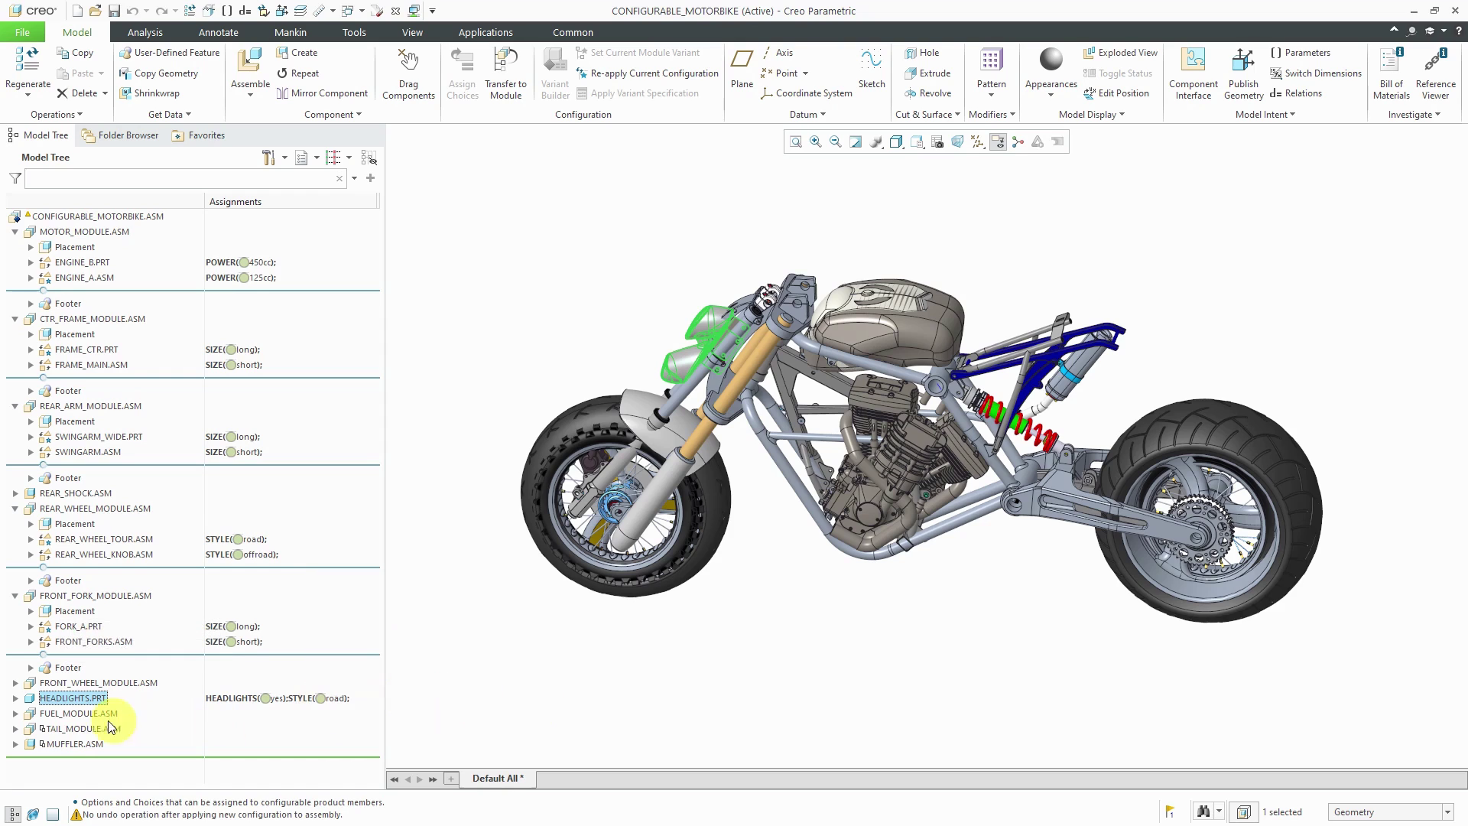
{"action": "left_click", "coordinate": [16, 713]}
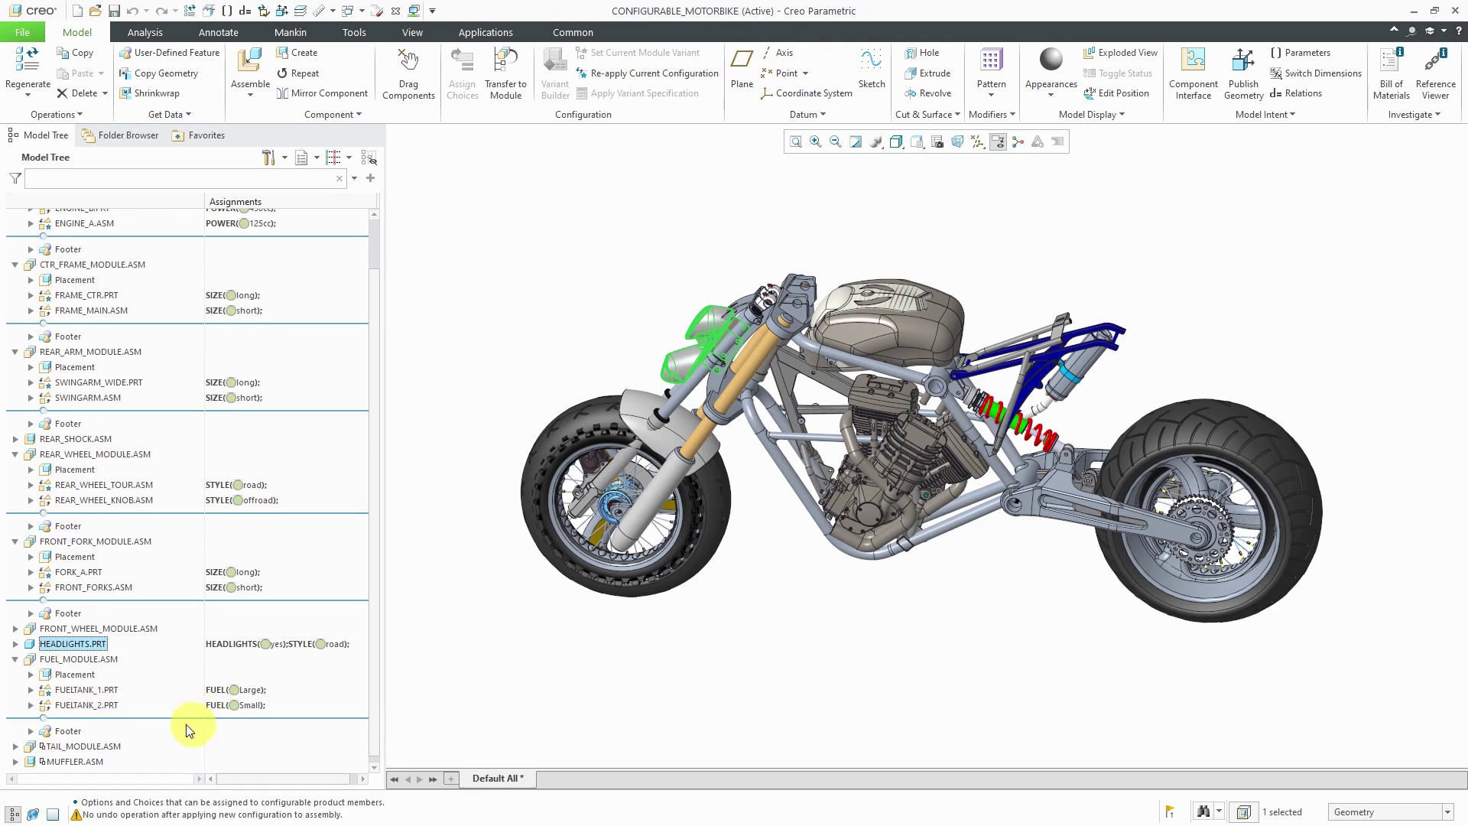
{"action": "left_click", "coordinate": [16, 747]}
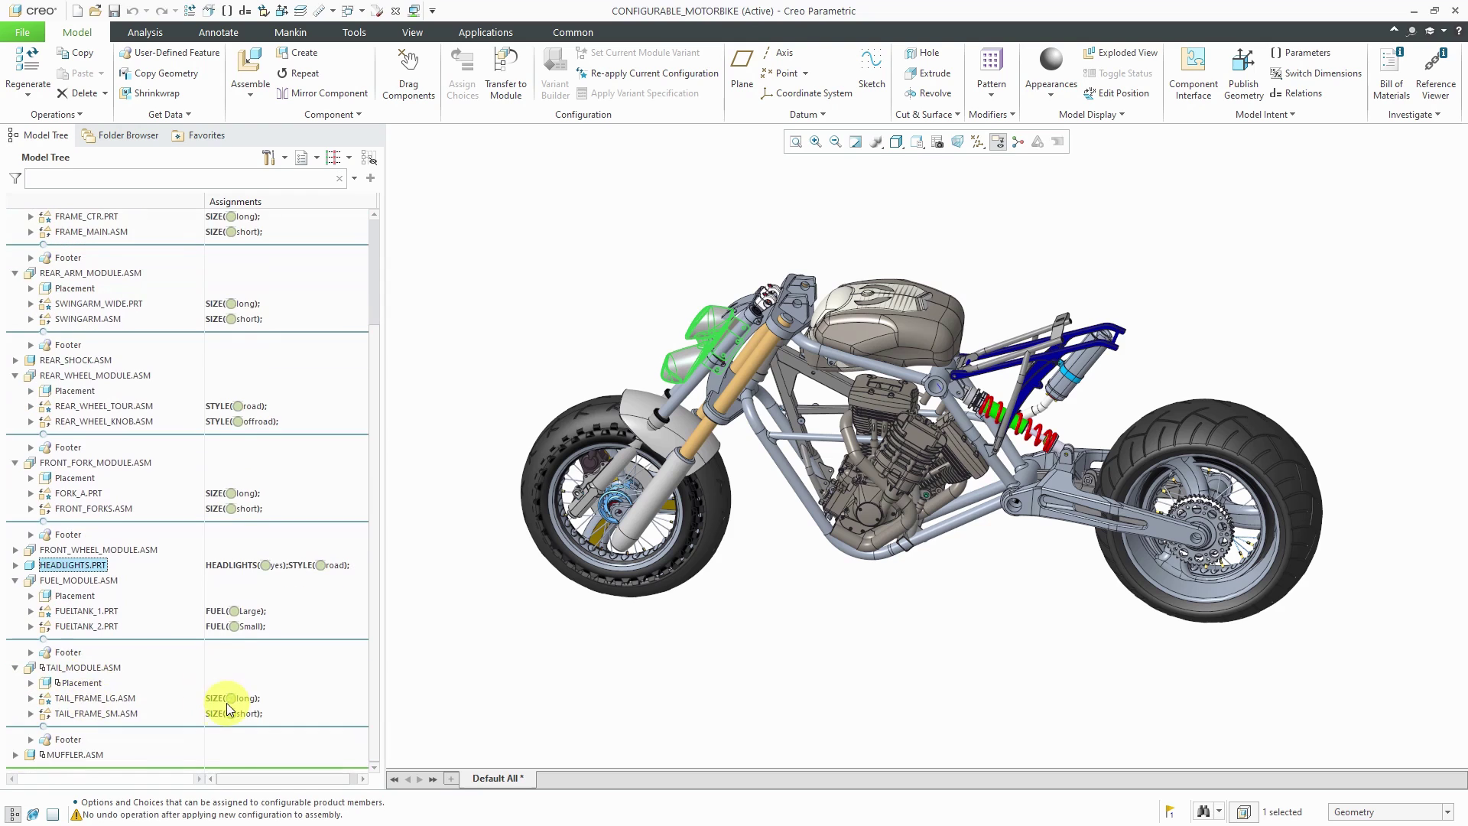
{"action": "left_click", "coordinate": [65, 755]}
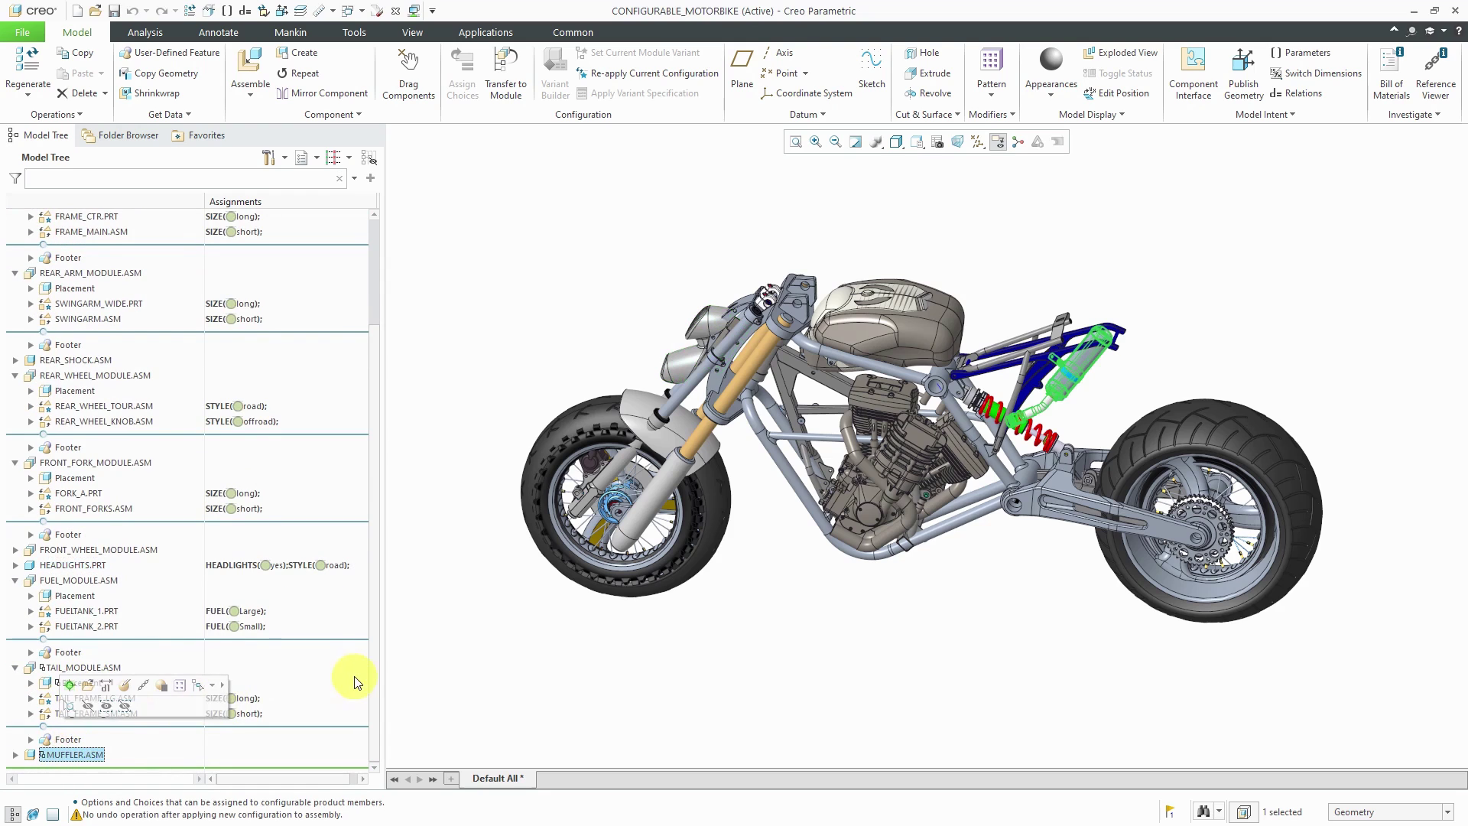
{"action": "left_click", "coordinate": [447, 641]}
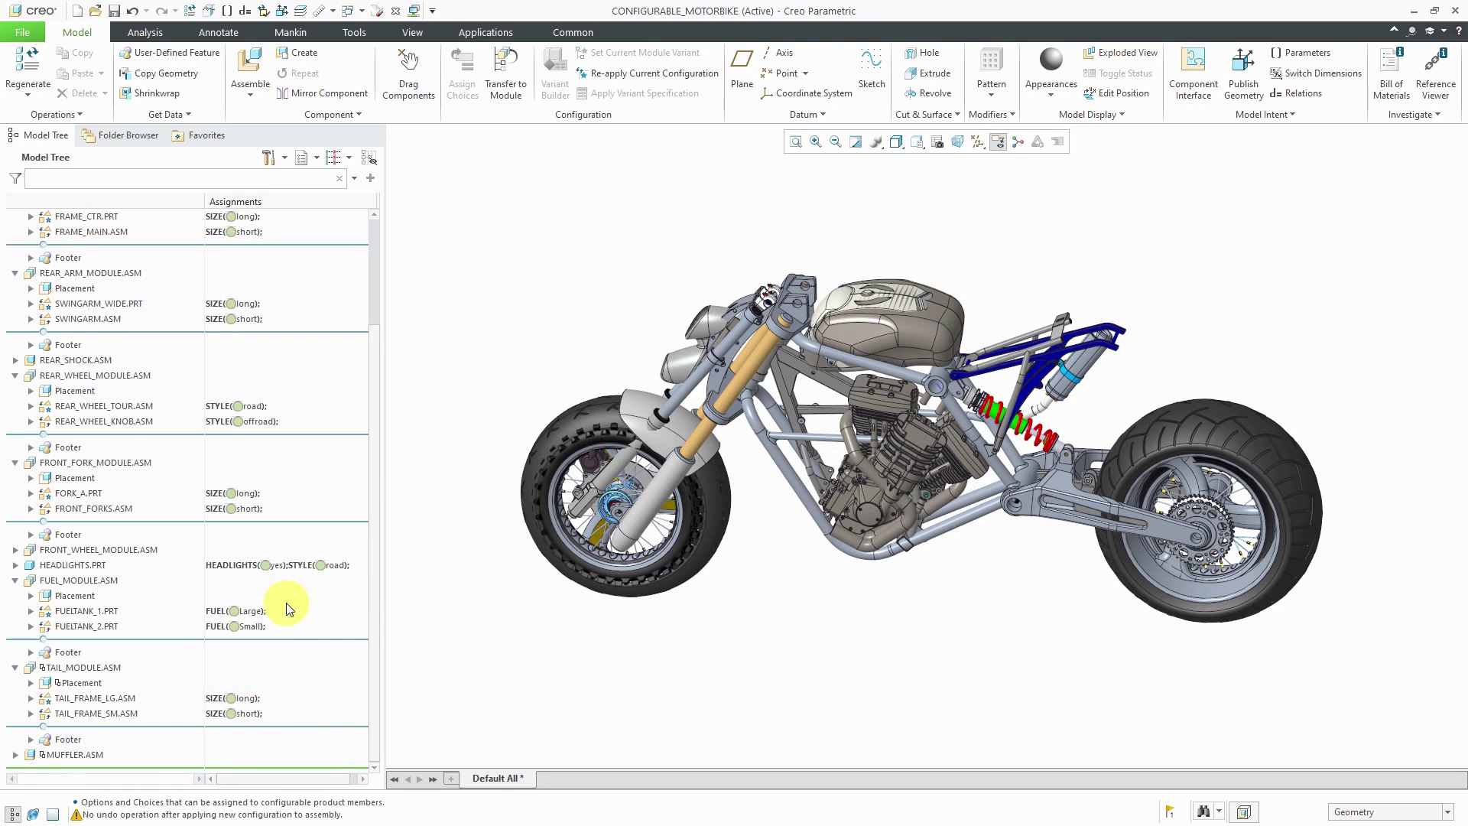
{"action": "scroll", "coordinate": [287, 606], "scroll_direction": "up", "scroll_amount": 1}
{"action": "scroll", "coordinate": [286, 606], "scroll_direction": "up", "scroll_amount": 3}
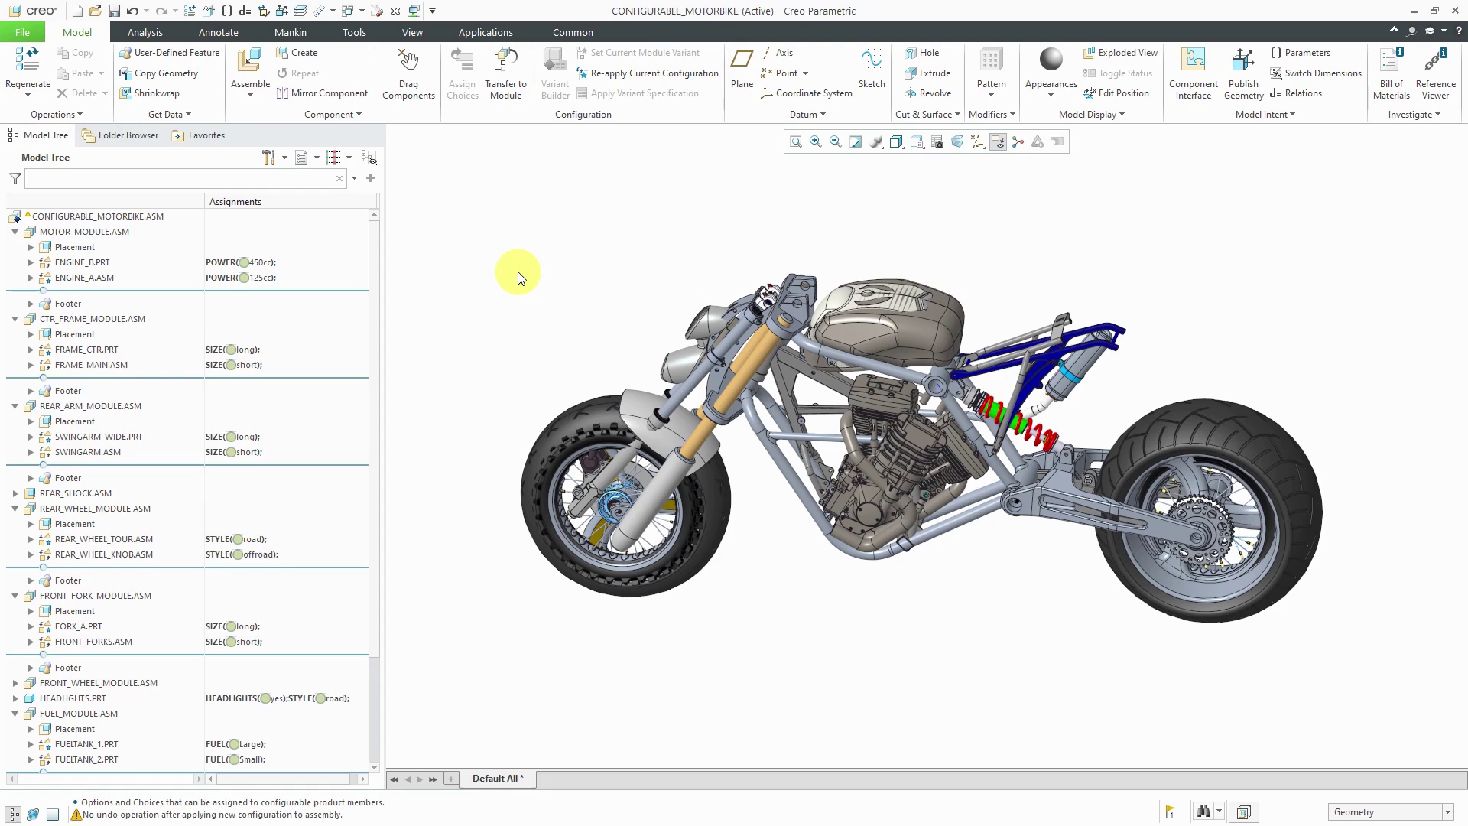
{"action": "left_click", "coordinate": [77, 12]}
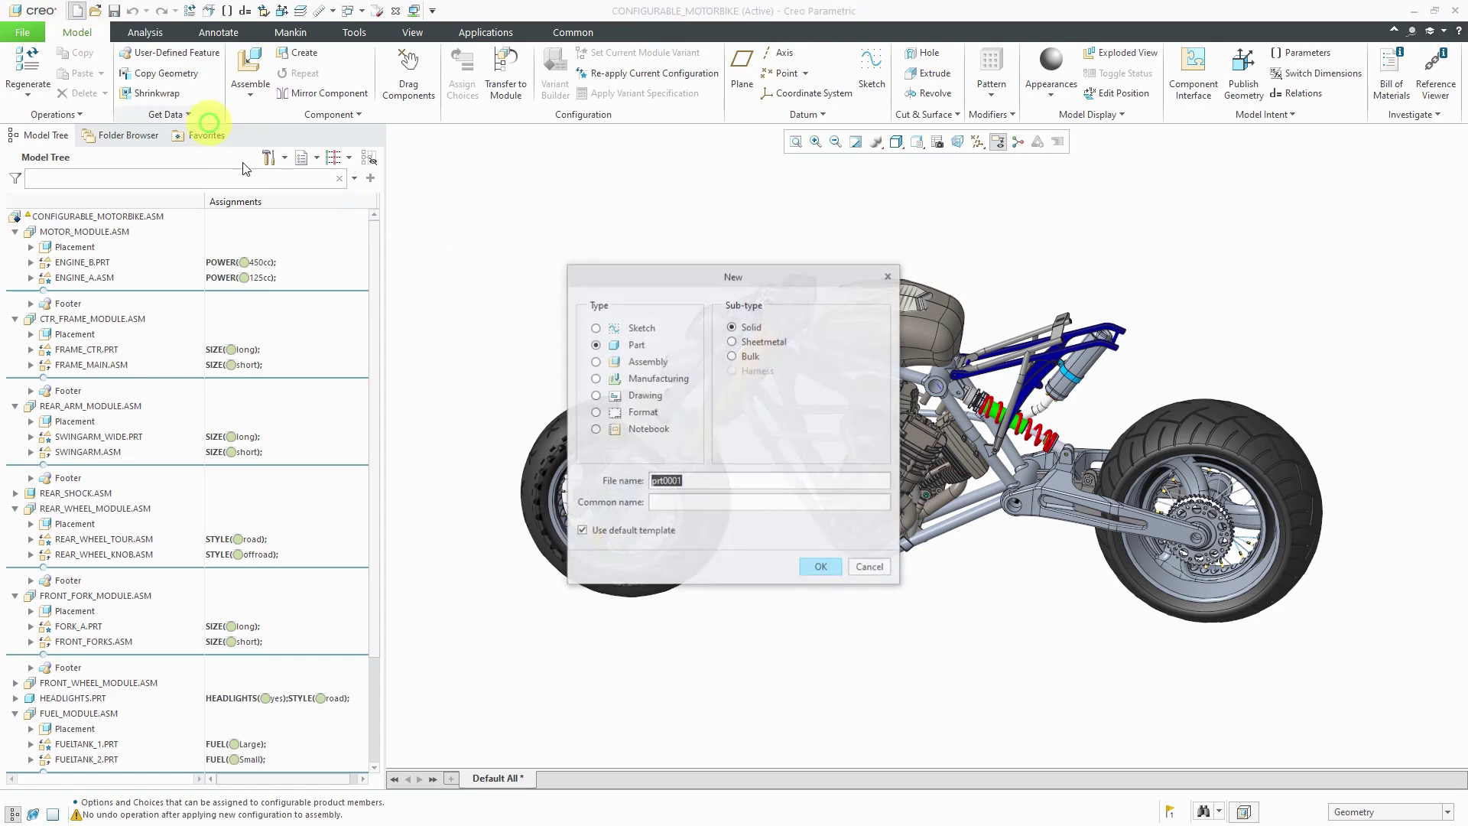
{"action": "left_click", "coordinate": [653, 364]}
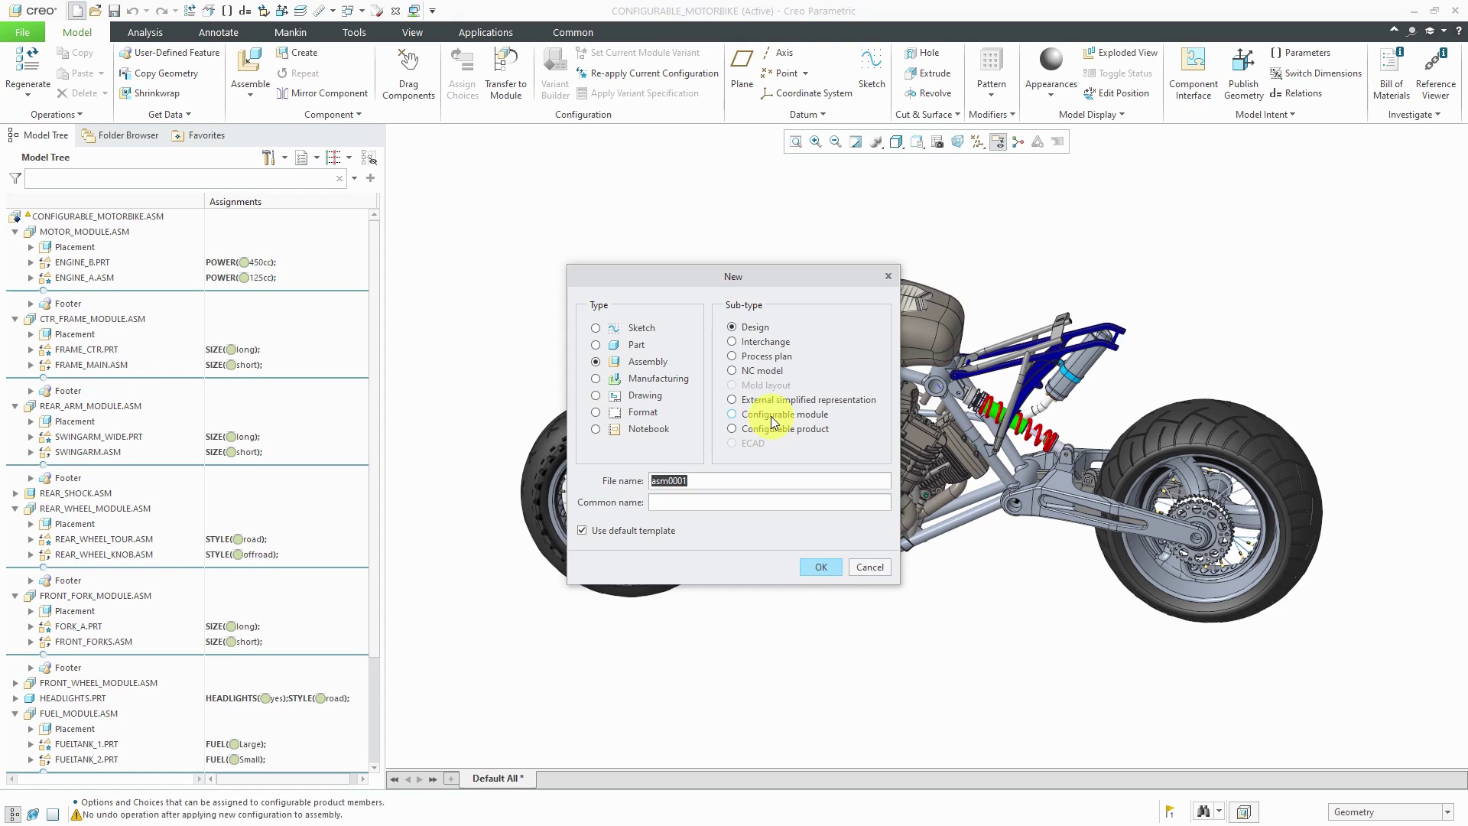
{"action": "left_click", "coordinate": [774, 422]}
{"action": "left_click", "coordinate": [766, 429]}
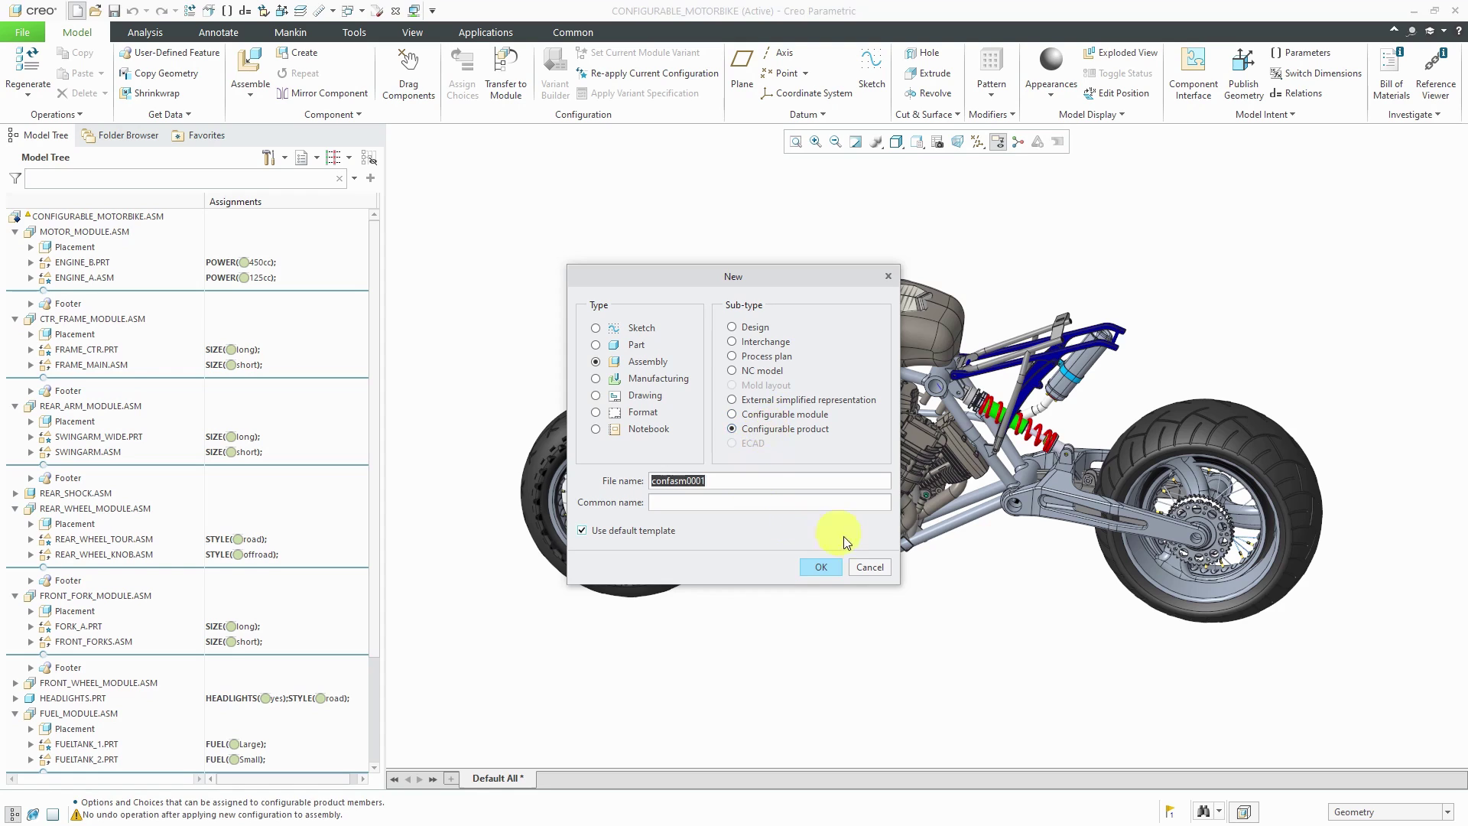
{"action": "left_click", "coordinate": [878, 570]}
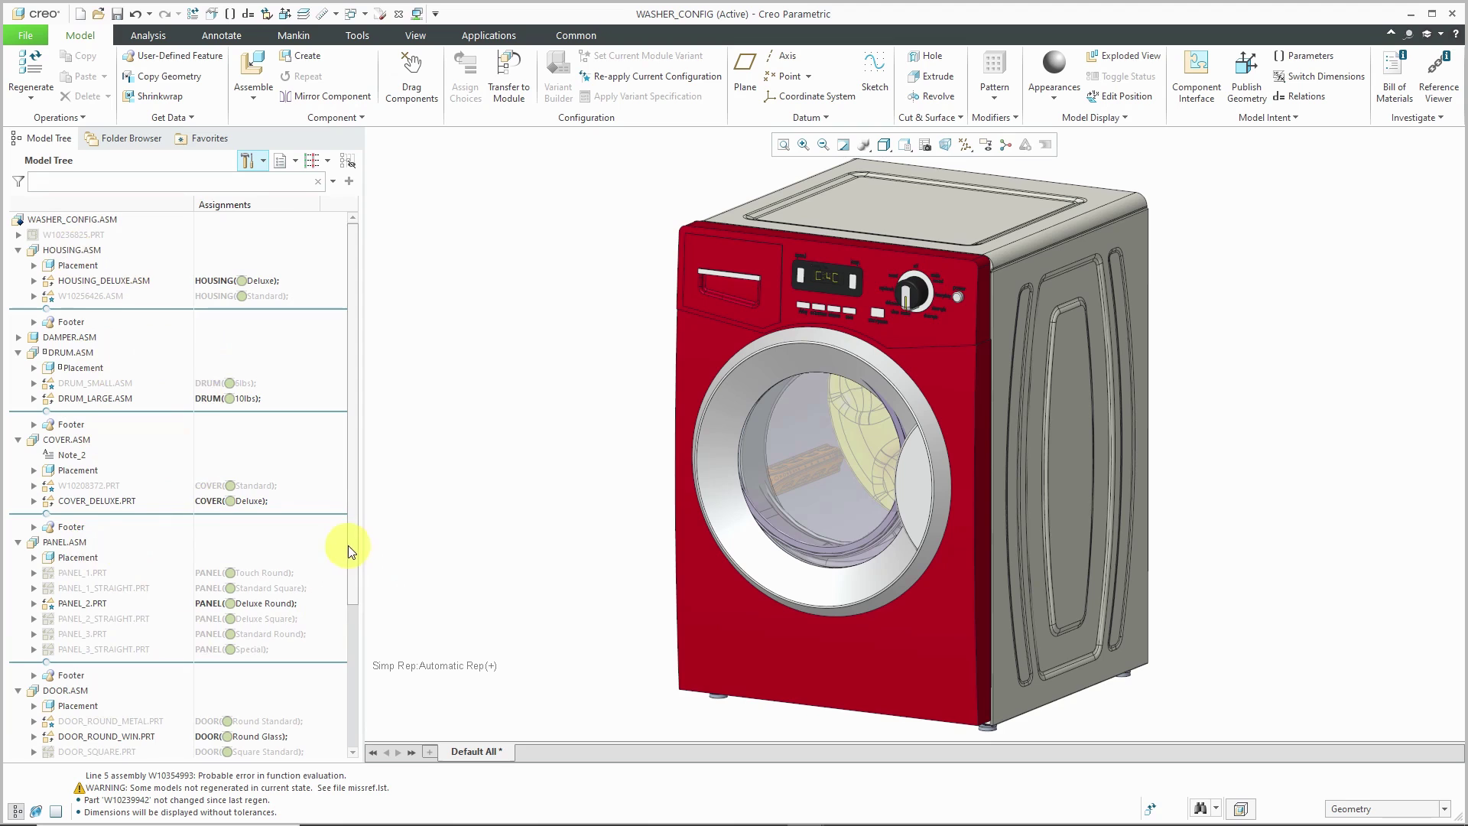
Adjust the Model Tree to review WASHER_CONFIG.ASM's Assignments column.
{"action": "mouse_move", "coordinate": [352, 548]}
{"action": "left_mouse_down"}
{"action": "mouse_move", "coordinate": [344, 714]}
{"action": "mouse_move", "coordinate": [370, 459]}
{"action": "mouse_move", "coordinate": [368, 524]}
{"action": "left_mouse_up"}
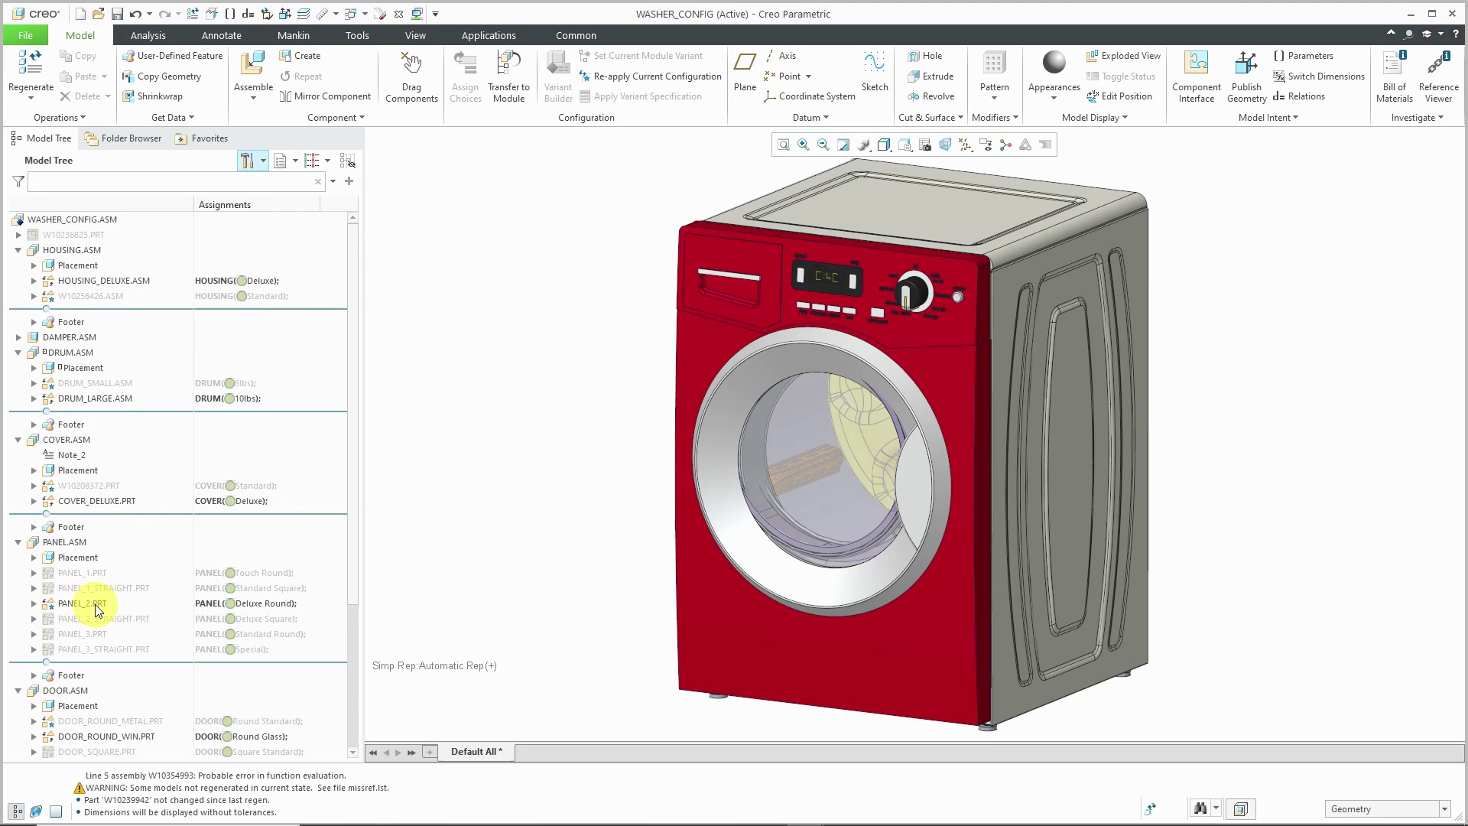
Make PANEL_2_STRAIGHT.PRT (Deluxe Square) the active panel variant instead of Deluxe Round.
{"action": "left_click", "coordinate": [96, 604]}
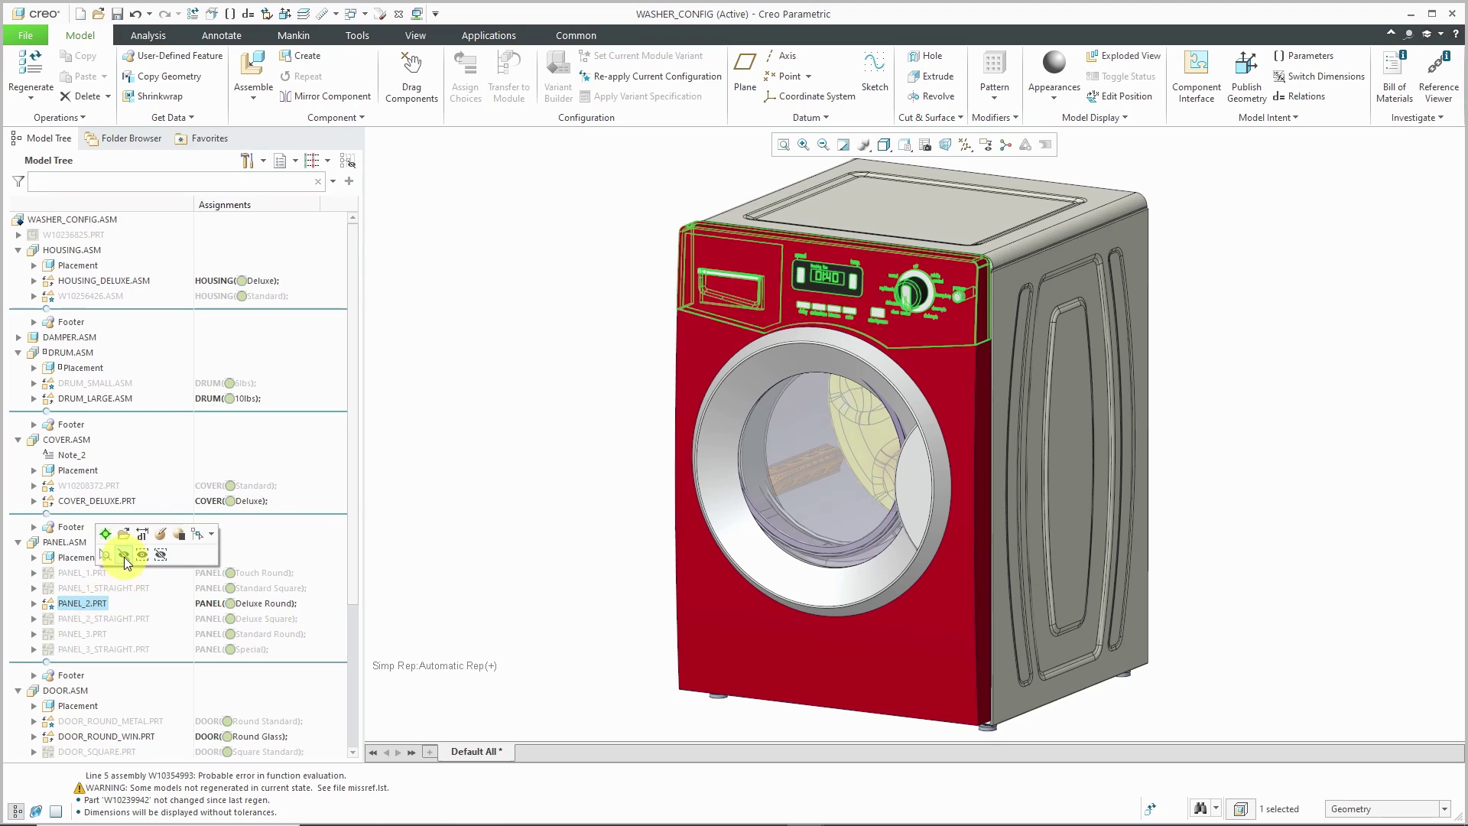
{"action": "left_click", "coordinate": [117, 619]}
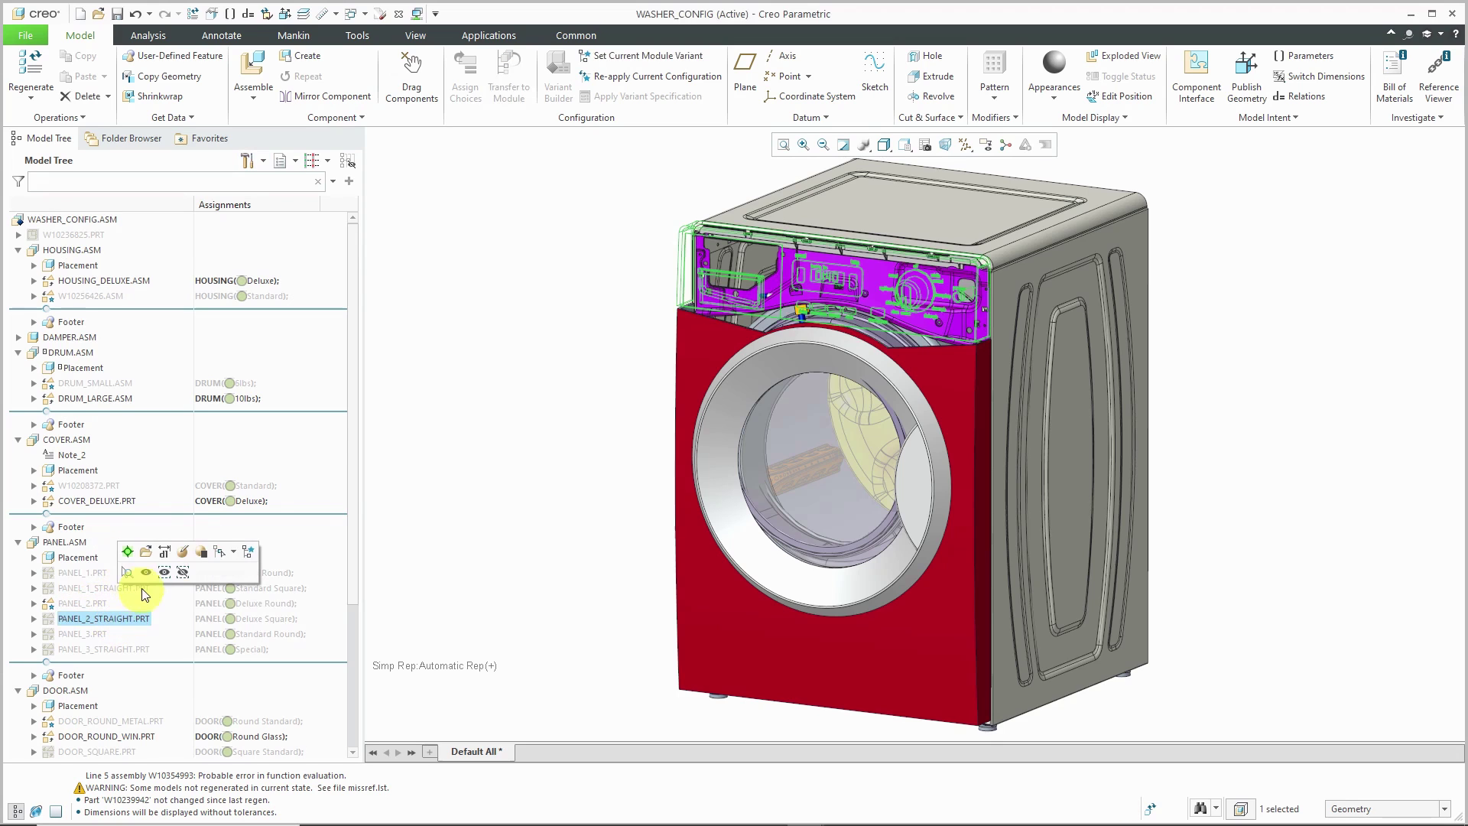
{"action": "left_click", "coordinate": [145, 572]}
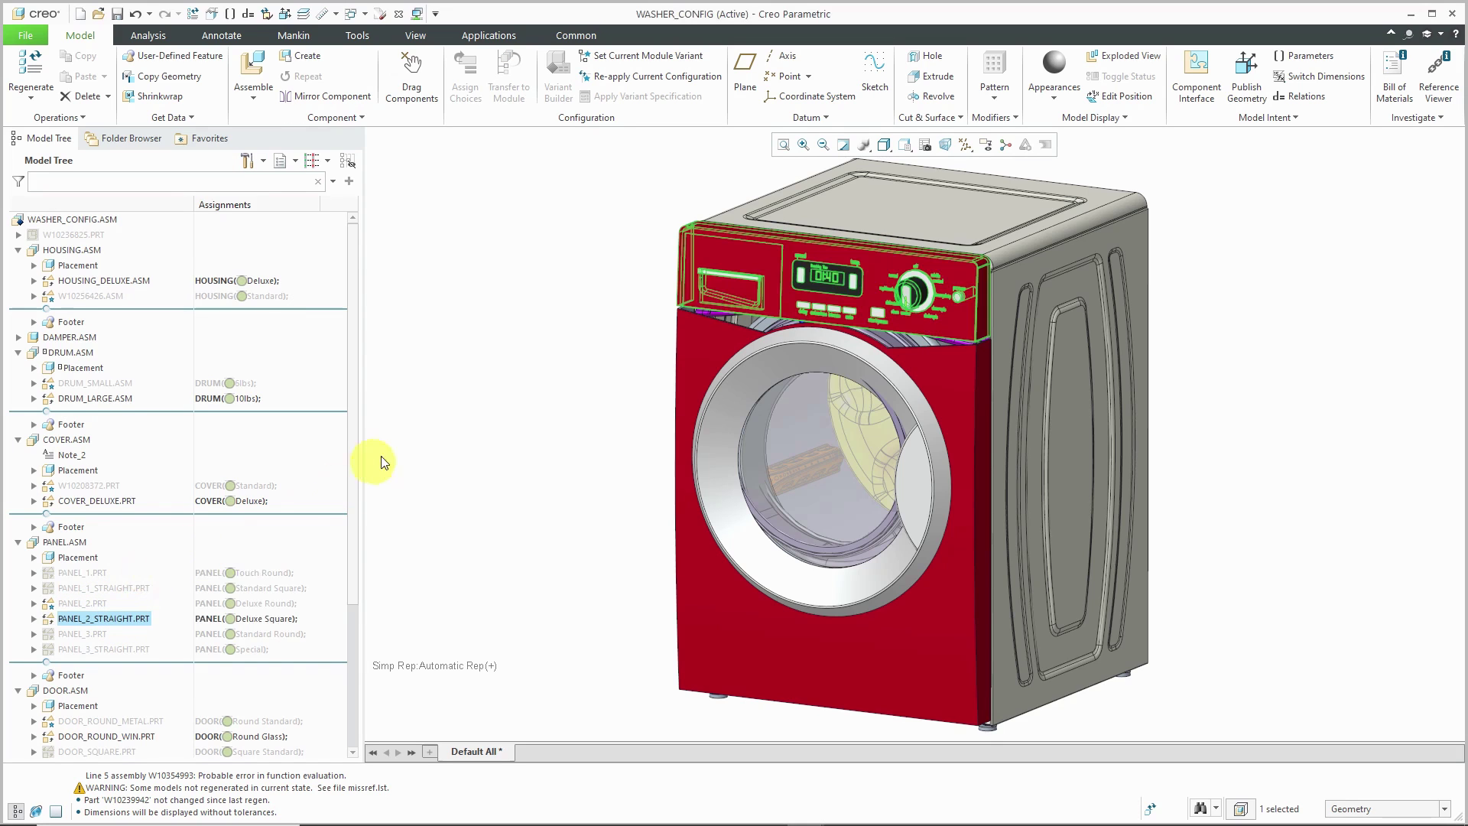
{"action": "left_click", "coordinate": [453, 428]}
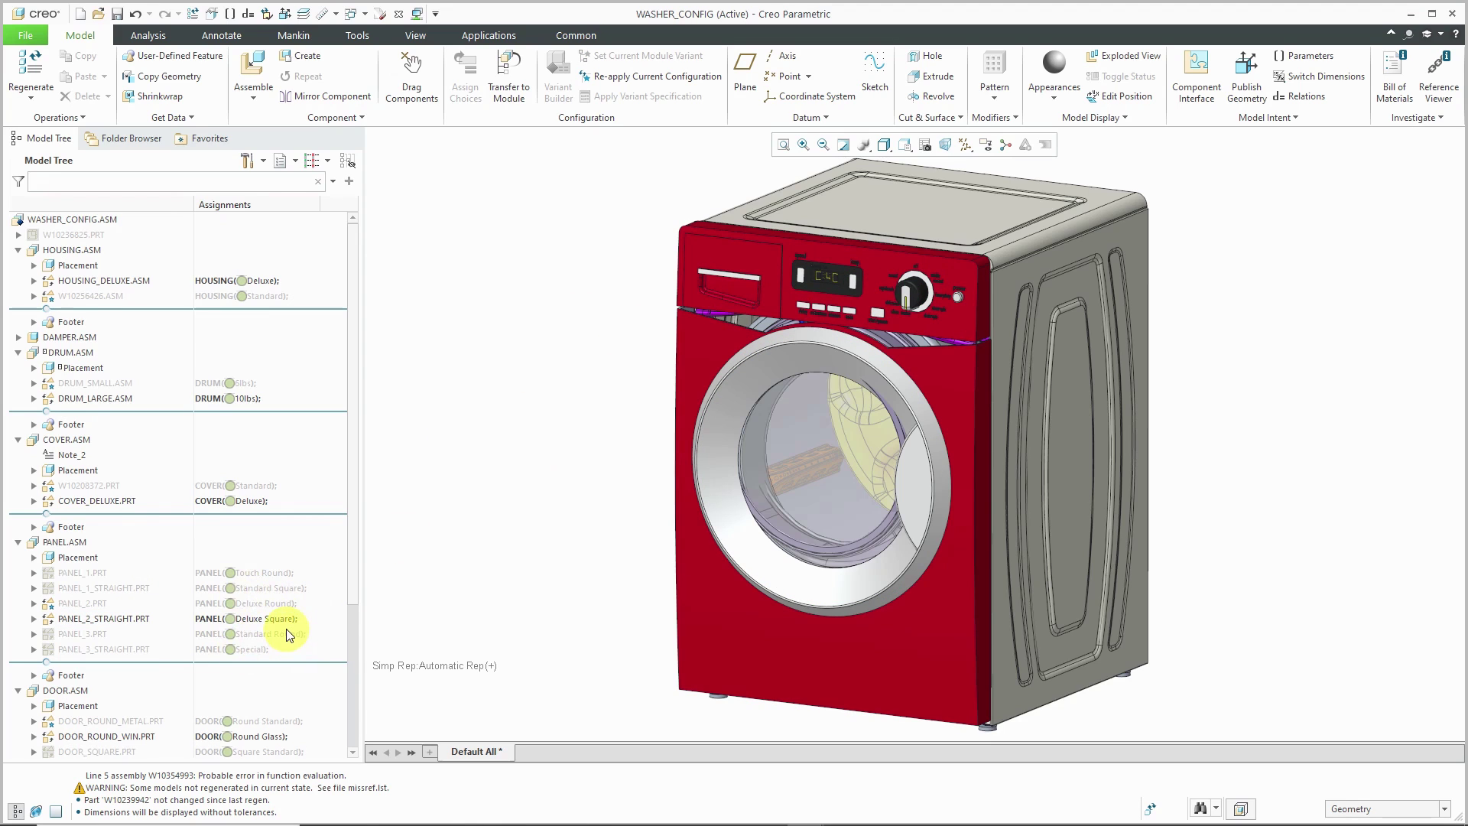
Hide DOOR_ROUND_WIN.PRT and show DOOR_SQUARE_GLASS.PRT on the washer.
{"action": "scroll", "coordinate": [286, 626], "scroll_direction": "down", "scroll_amount": 5}
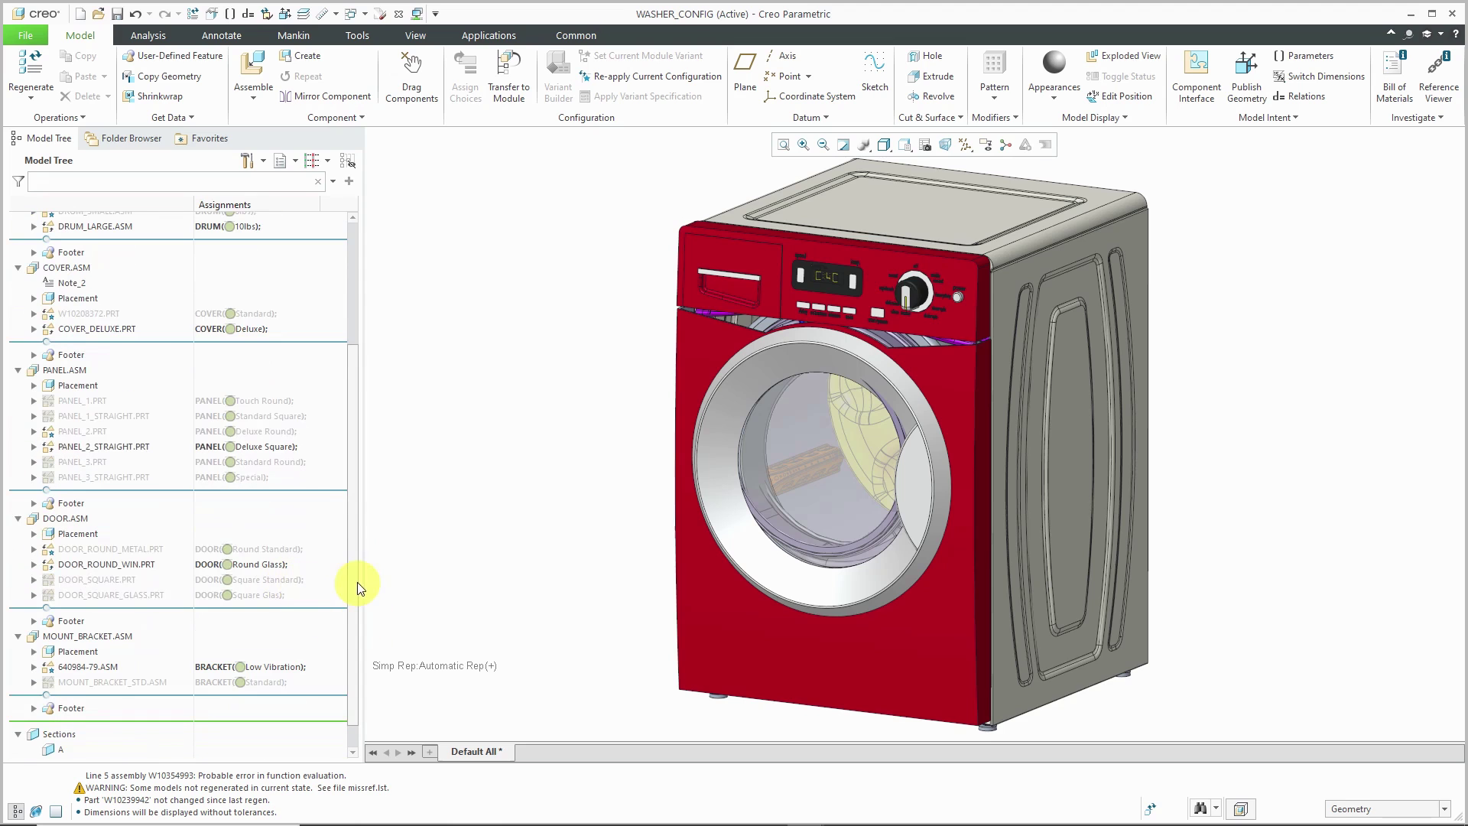
{"action": "left_click", "coordinate": [112, 566]}
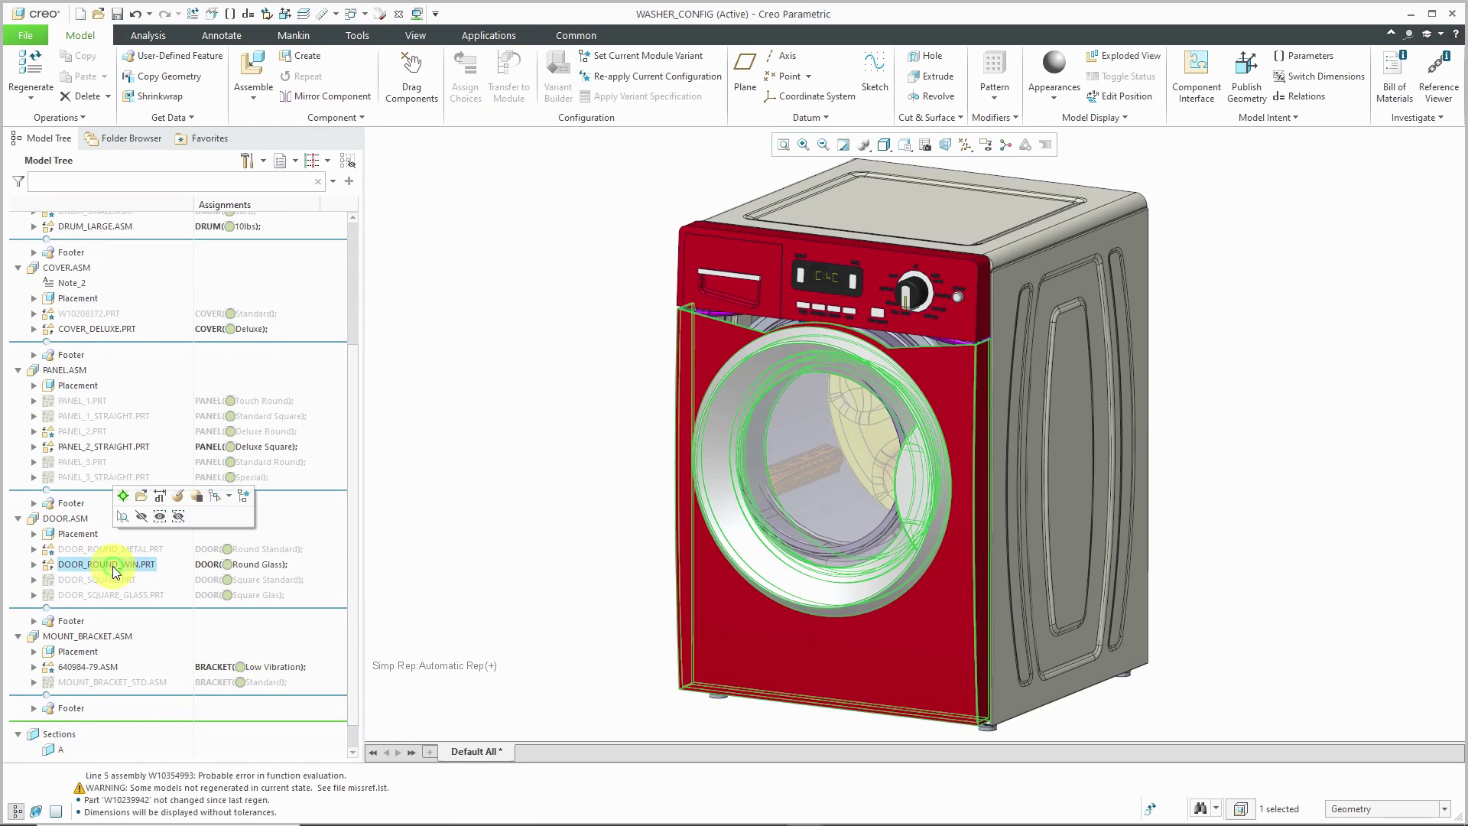
{"action": "left_click", "coordinate": [141, 517]}
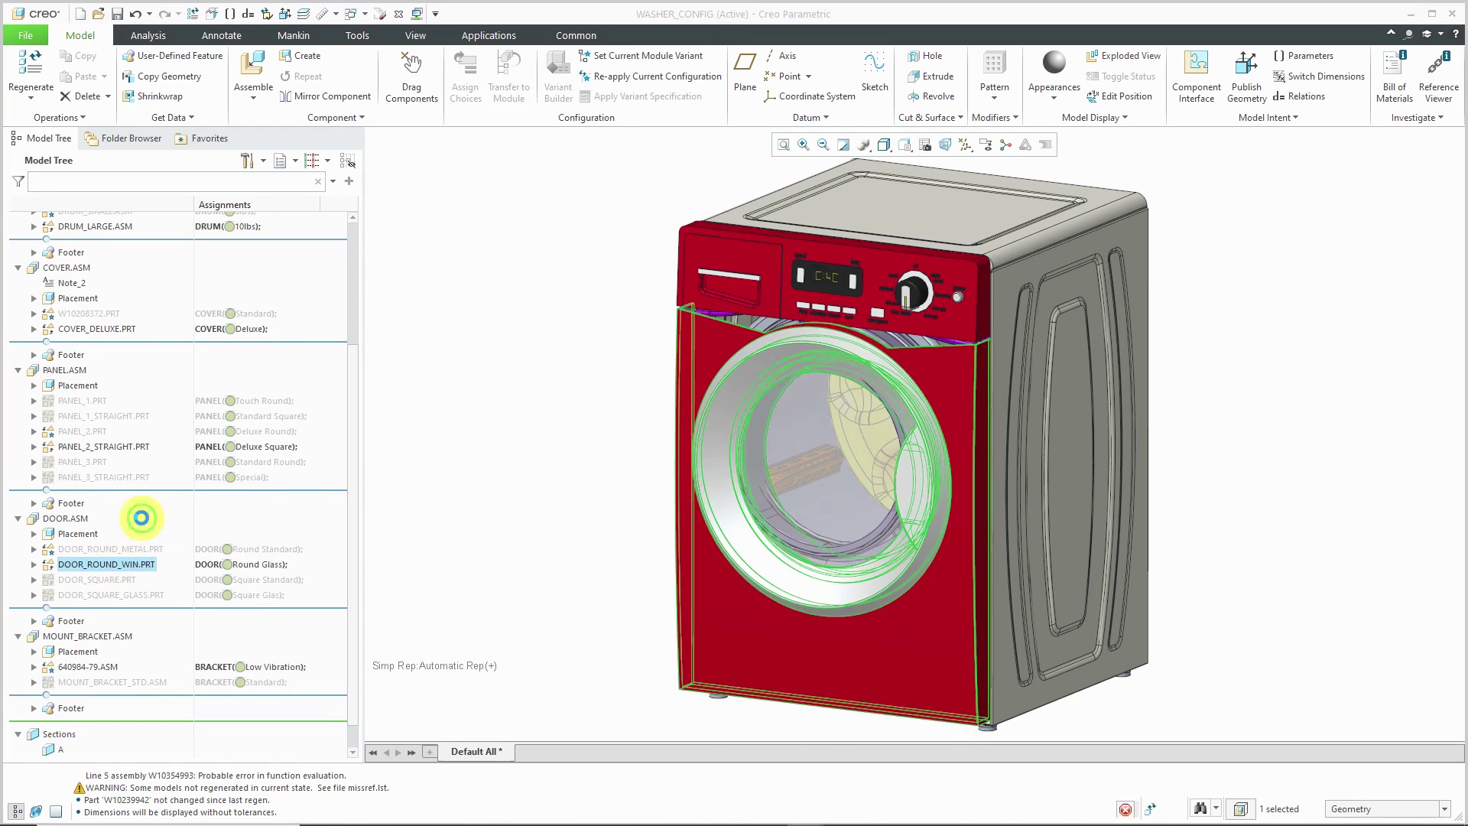
{"action": "left_click", "coordinate": [140, 596]}
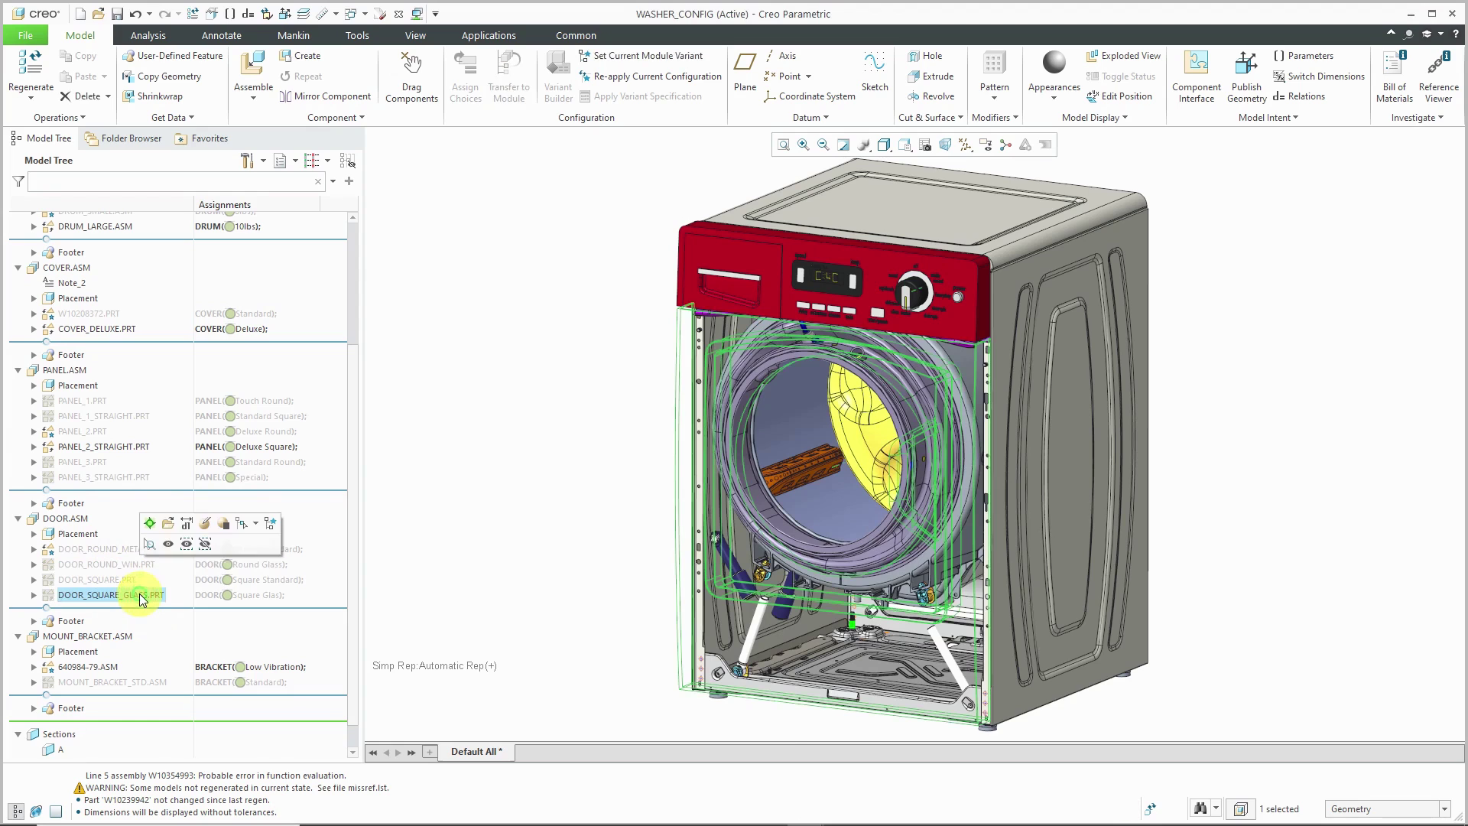
{"action": "left_click", "coordinate": [174, 544]}
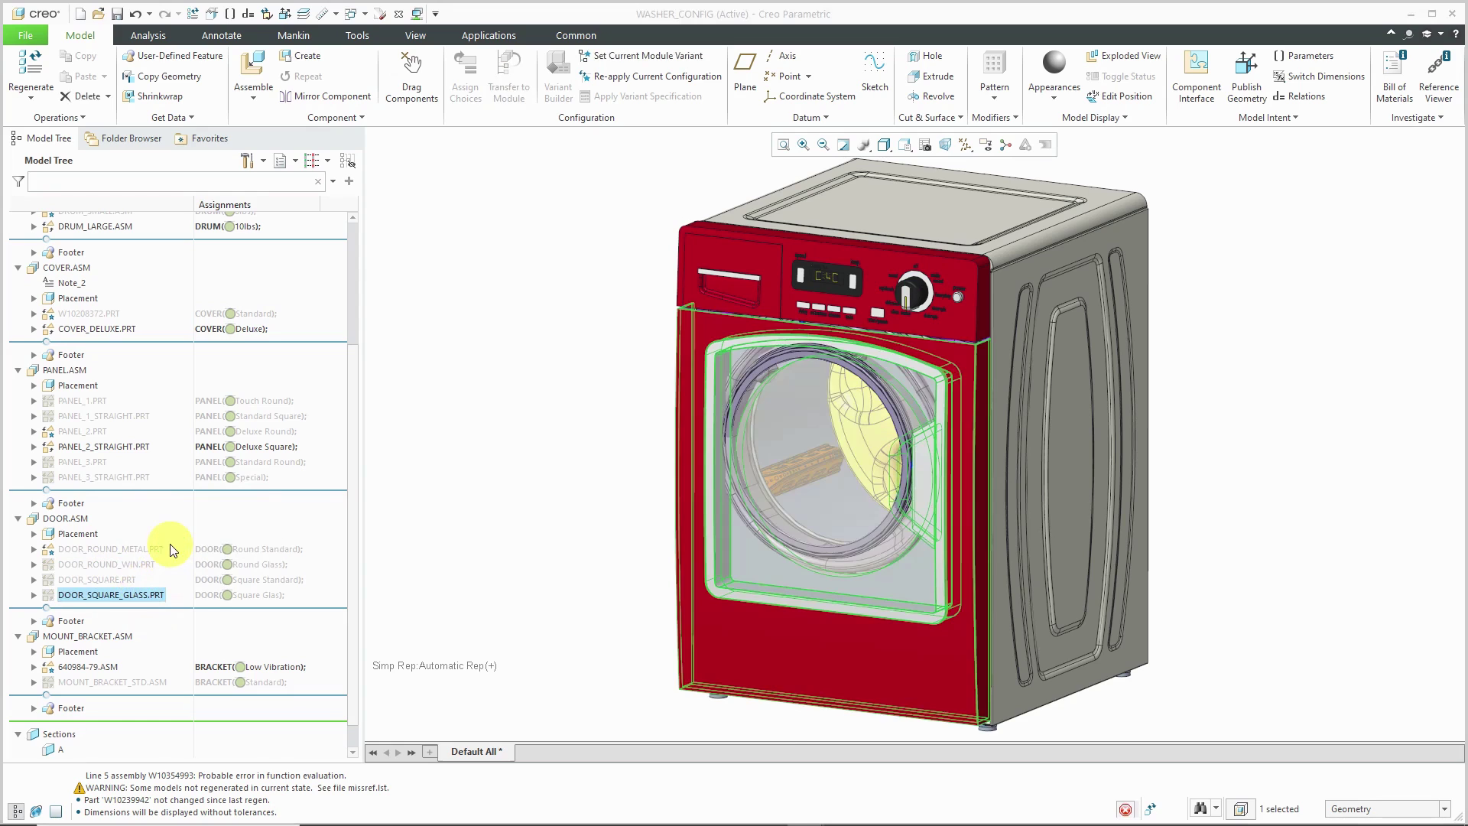
Orbit the washer to a lower frontal view of the square glass door and straight panel.
{"action": "mouse_move", "coordinate": [610, 427]}
{"action": "middle_mouse_down"}
{"action": "mouse_move", "coordinate": [656, 386]}
{"action": "mouse_move", "coordinate": [622, 416]}
{"action": "middle_mouse_up"}
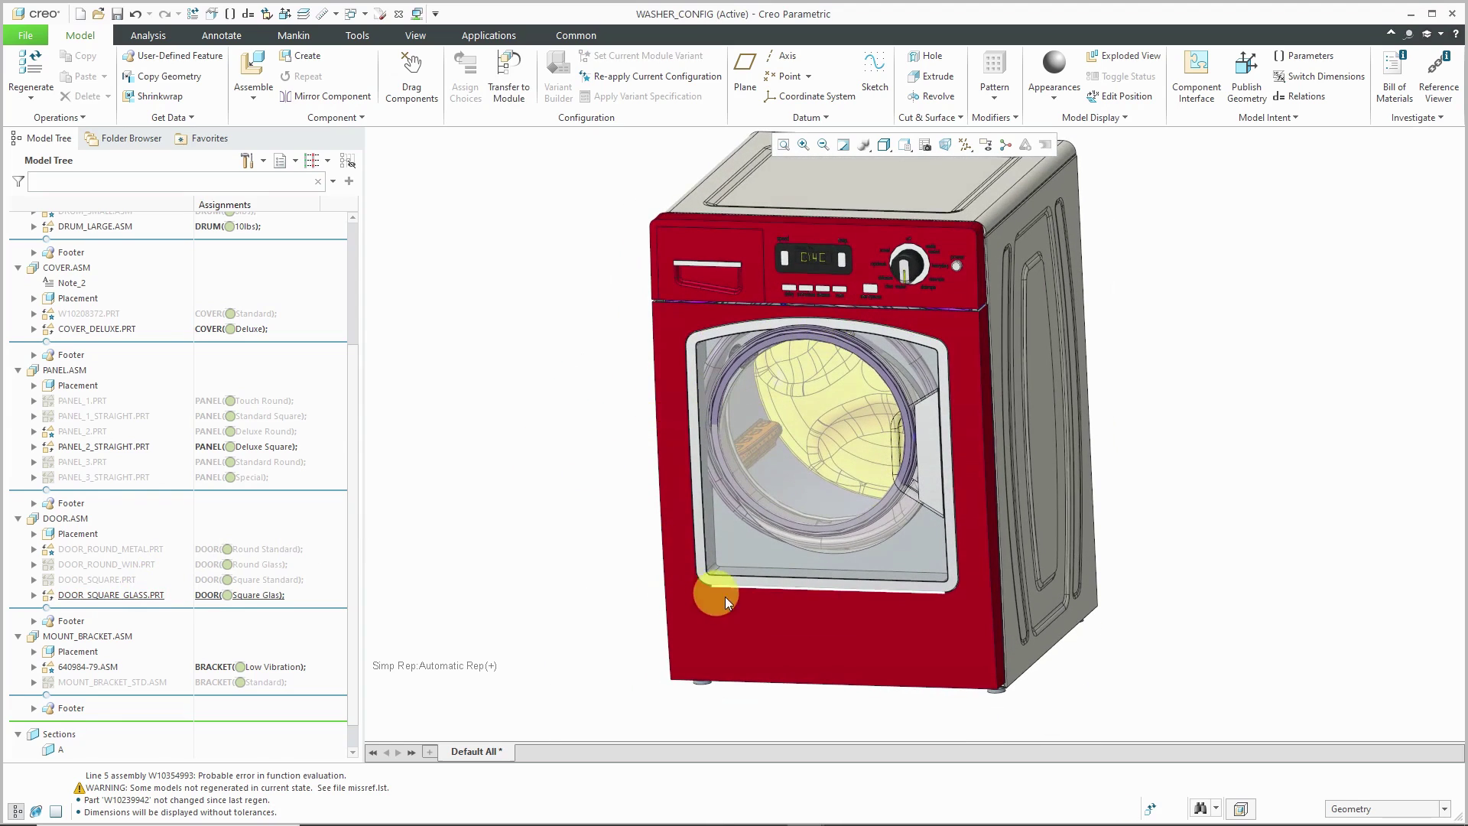
{"action": "middle_click_drag", "start_coordinate": [768, 609], "coordinate": [824, 598]}
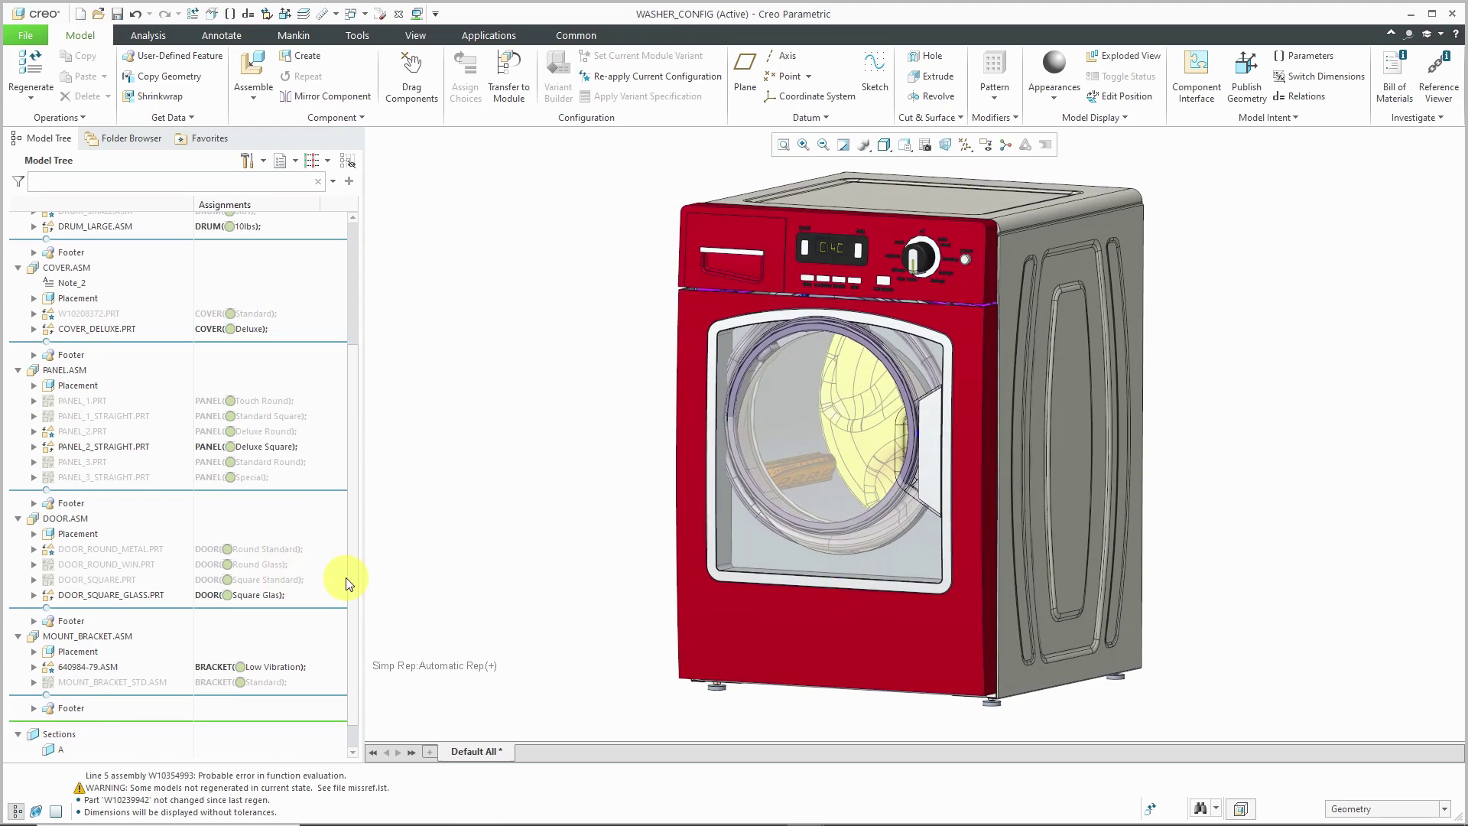